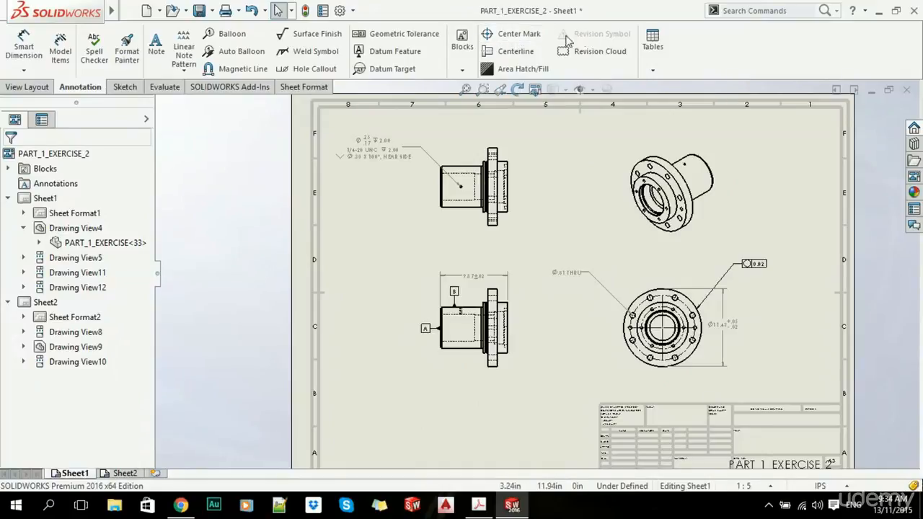
click(656, 69)
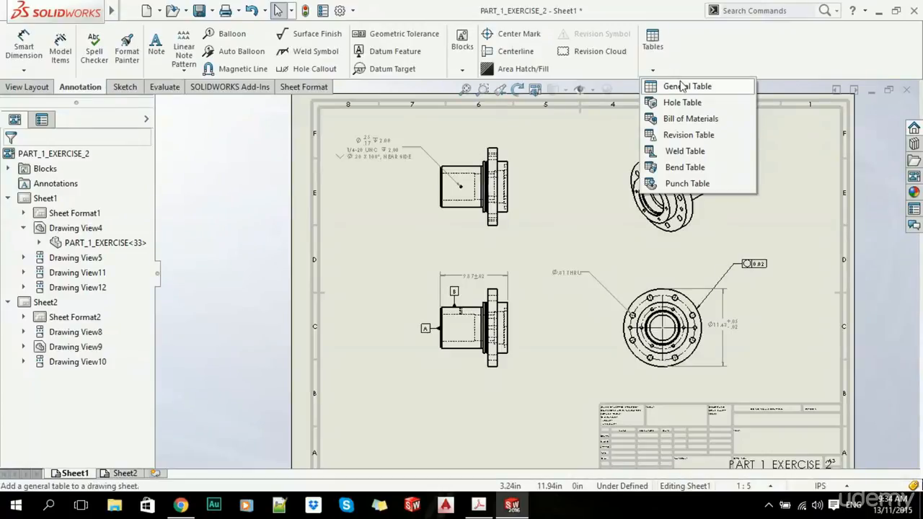
click(681, 86)
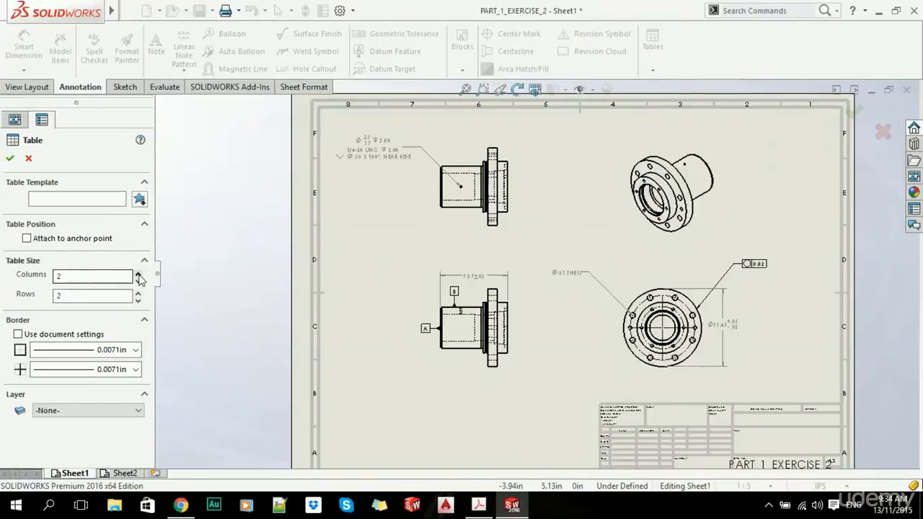
click(138, 273)
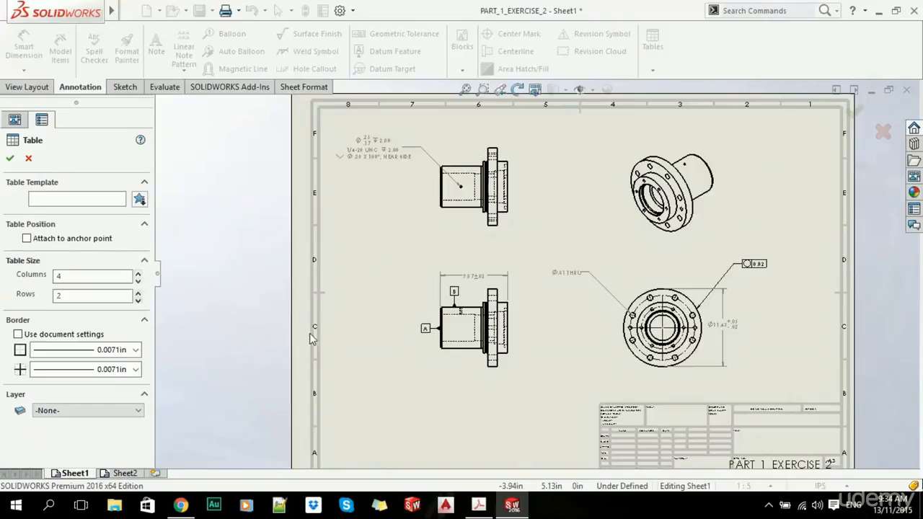
key(f)
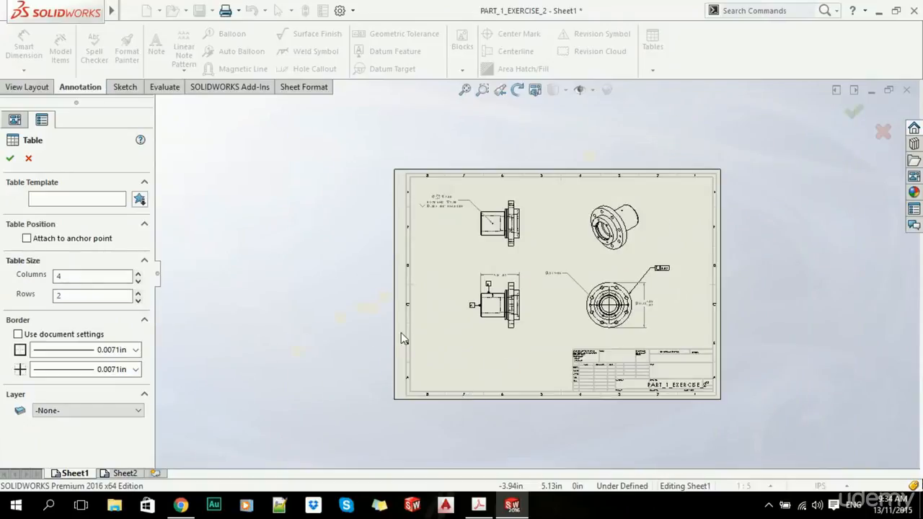
click(10, 158)
scroll(420, 384, down, 3)
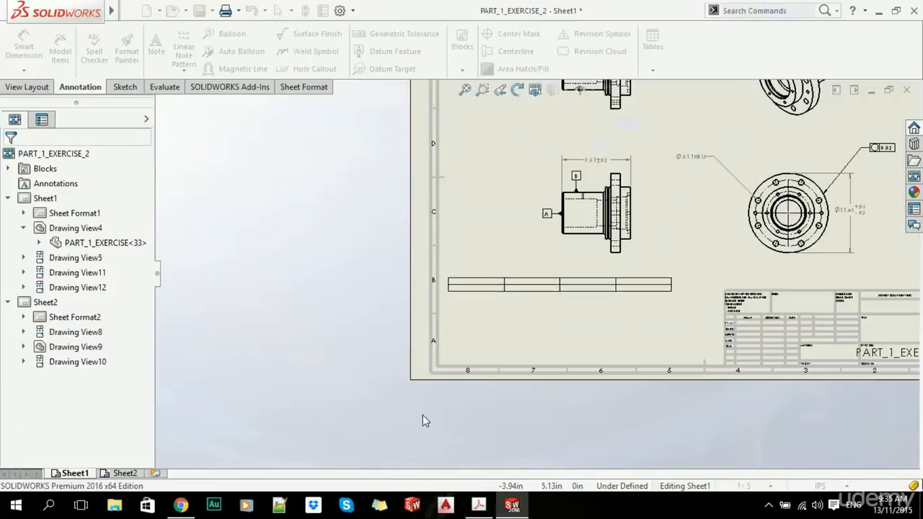
key(Escape)
key(f)
scroll(635, 157, down, 4)
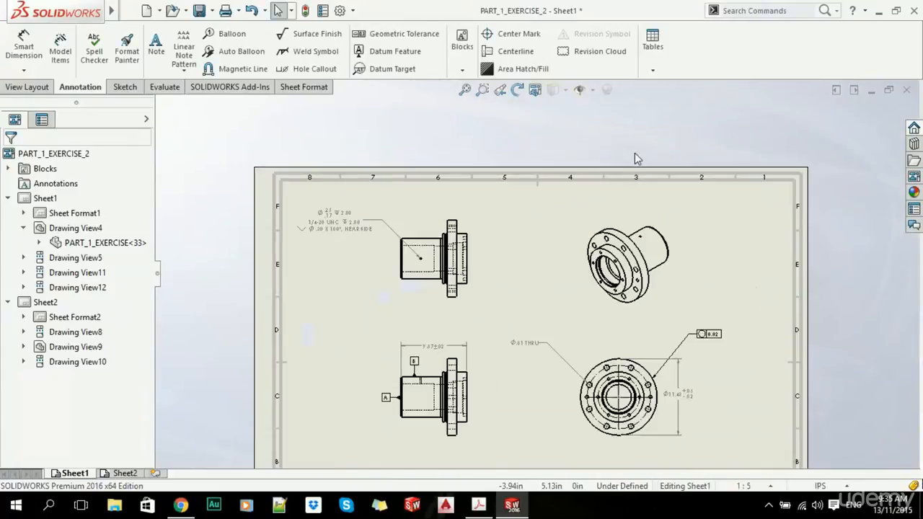
click(655, 70)
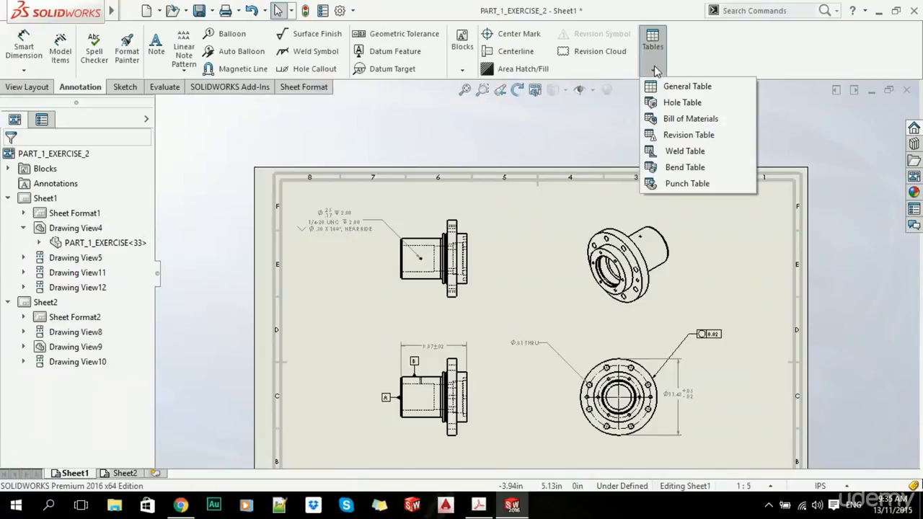
click(678, 103)
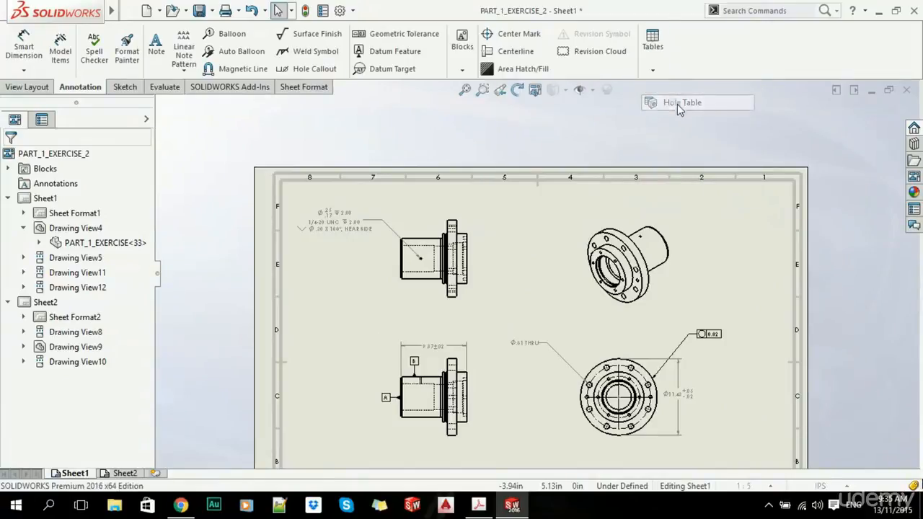
scroll(152, 304, down, 3)
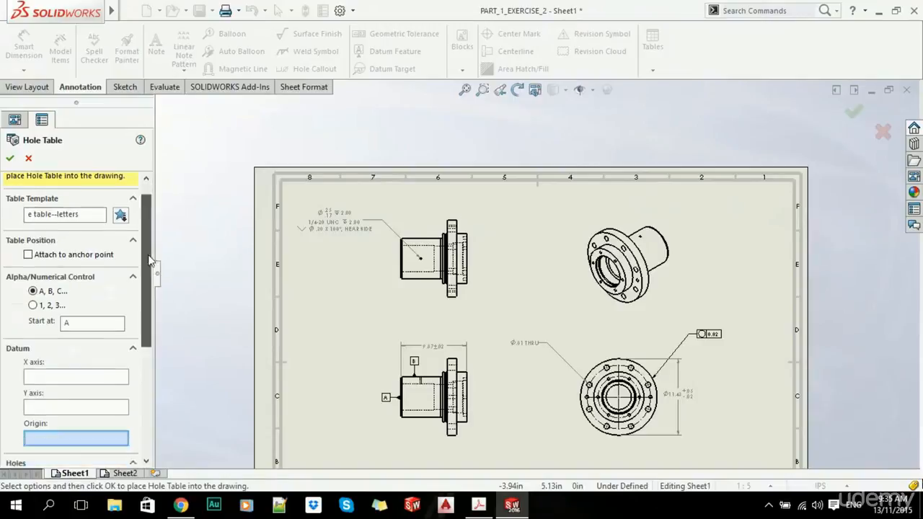
drag(152, 305, 151, 303)
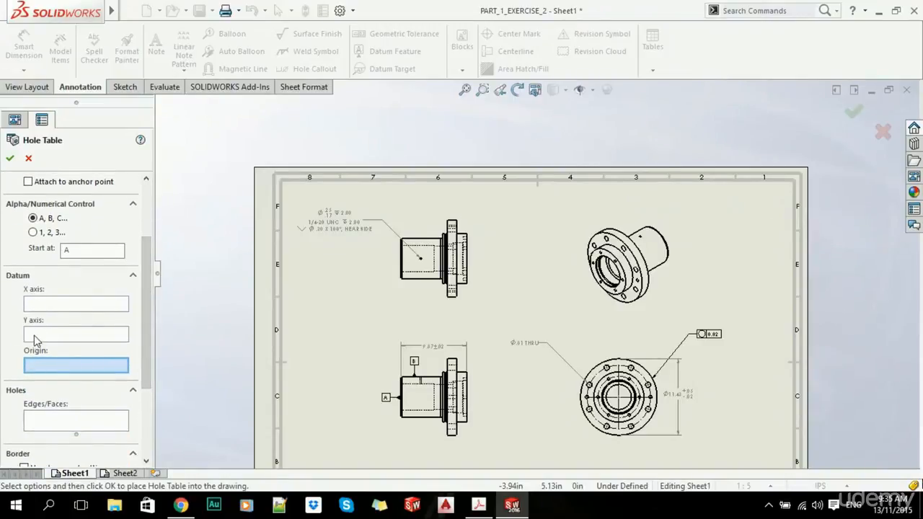
scroll(588, 424, down, 5)
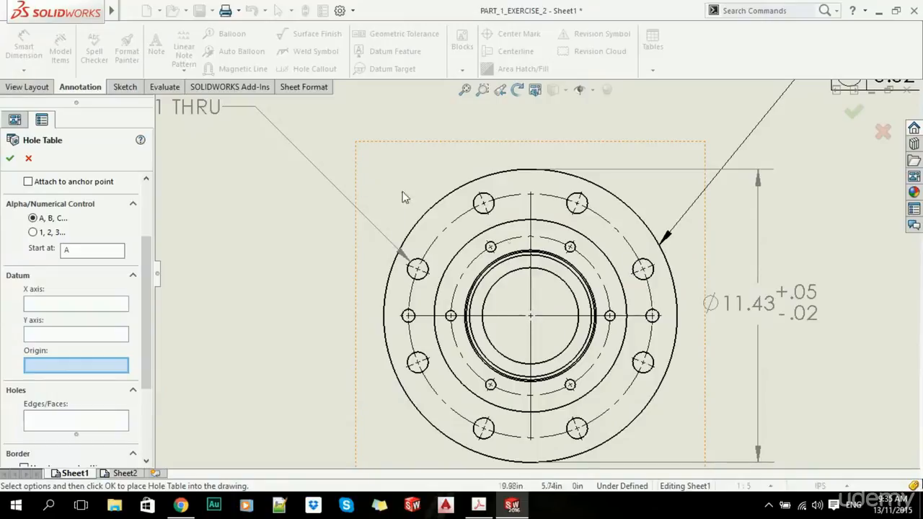
click(451, 317)
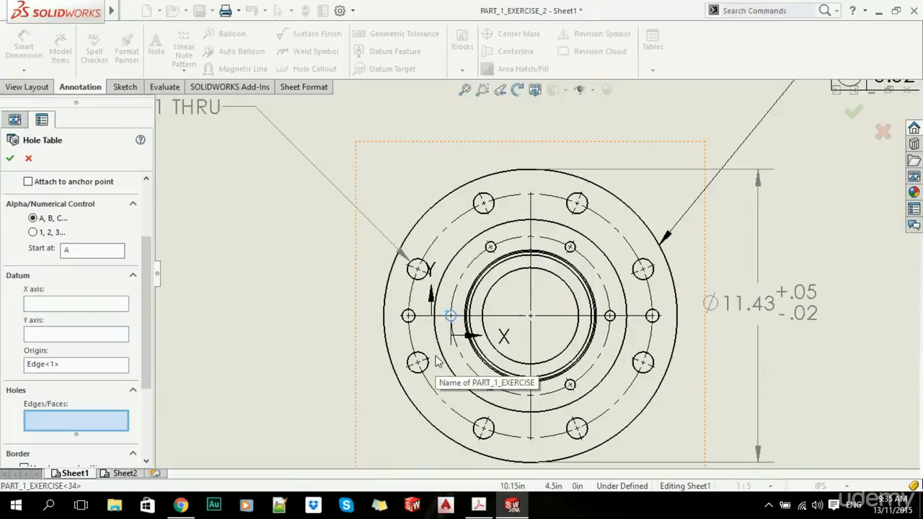
right_click(80, 369)
click(105, 373)
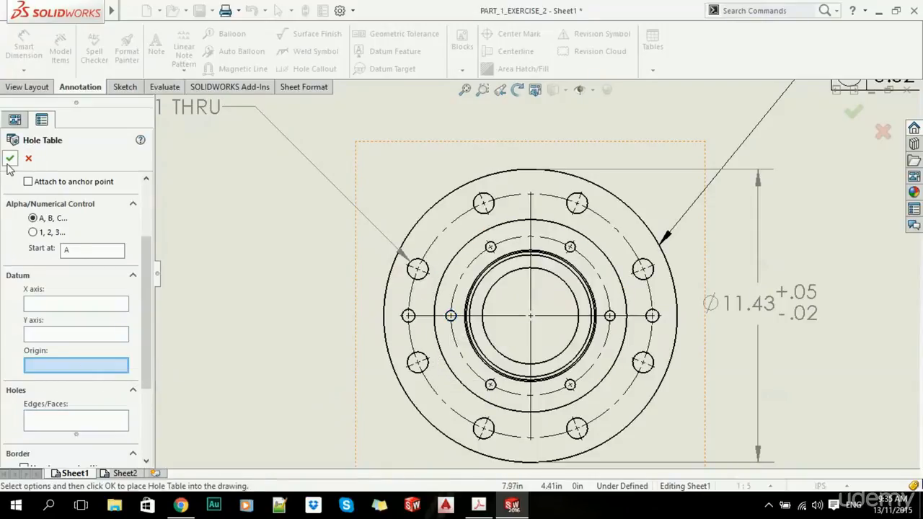
click(11, 158)
Sketch a horizontal construction line about 5.72 in long from the centre of the circular flange view to its left outer edge
click(112, 87)
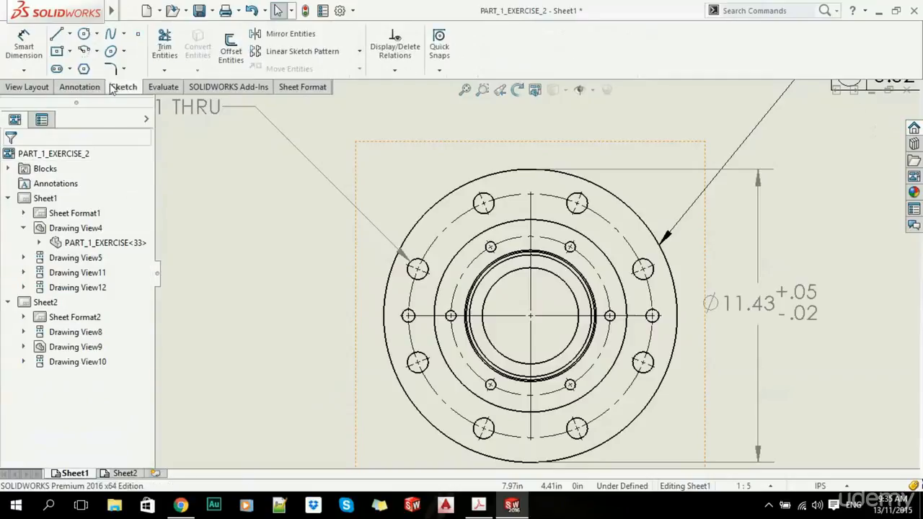
click(69, 34)
click(81, 66)
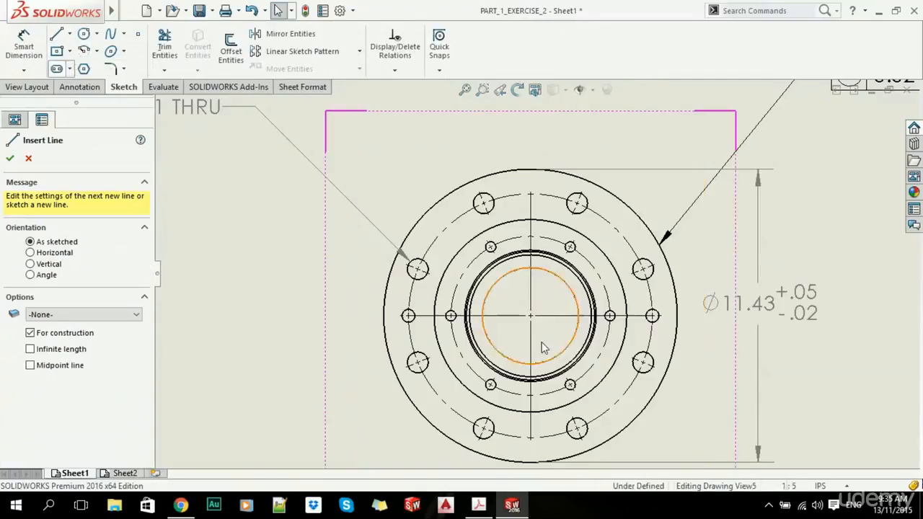
click(530, 315)
click(383, 316)
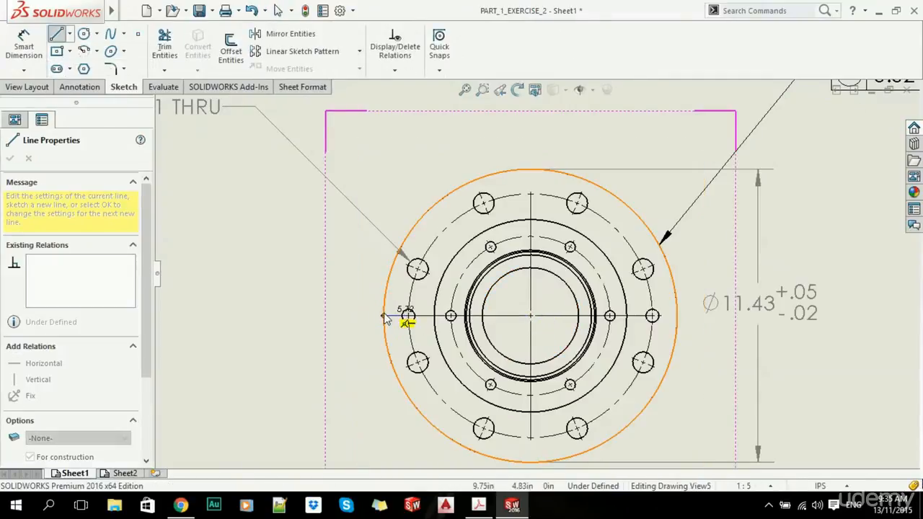
key(Escape)
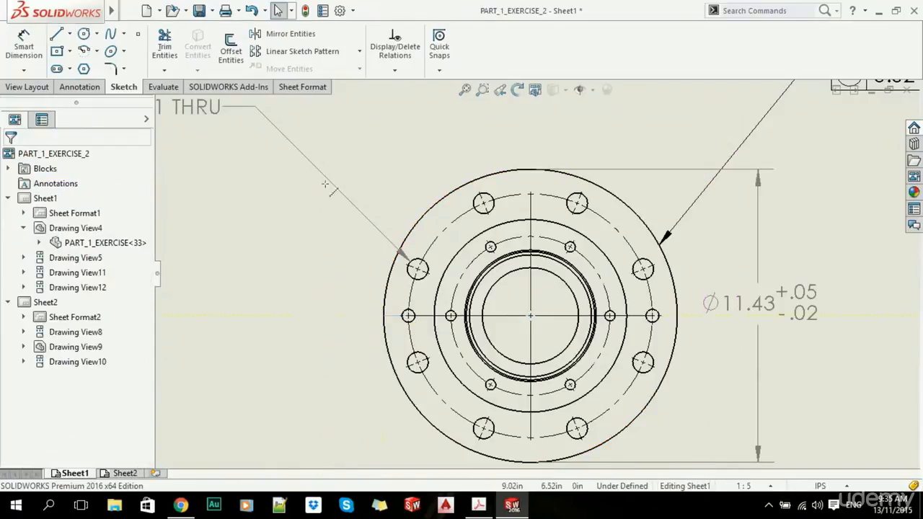
Start a hole table and set its datum origin at the construction line's endpoint on the flange's outer edge
click(81, 87)
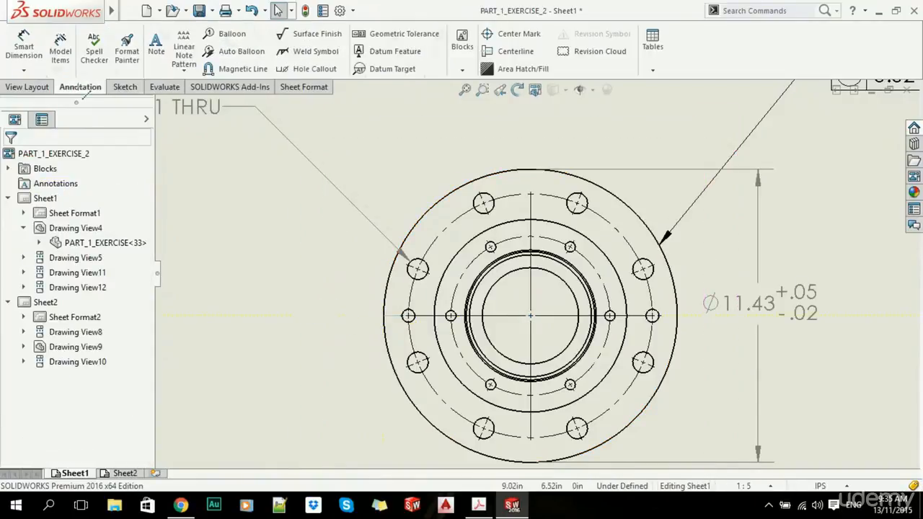
click(311, 68)
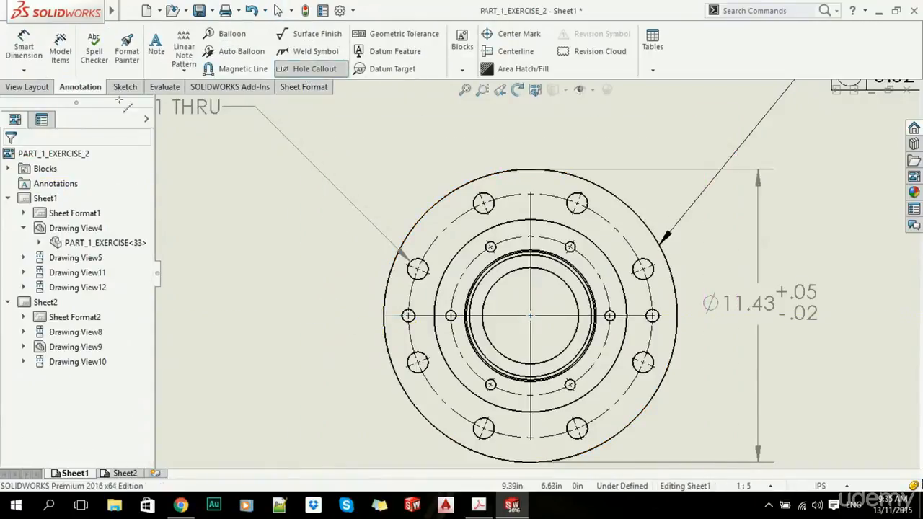
click(652, 40)
click(682, 101)
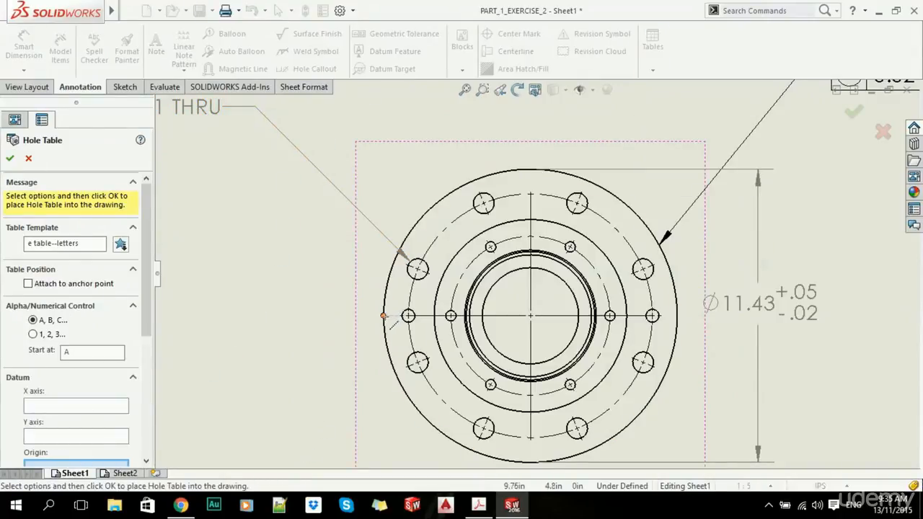
click(383, 316)
Add the outer flange face, the inner ring face and the central bore edge as the hole table's holes
scroll(476, 309, up, 3)
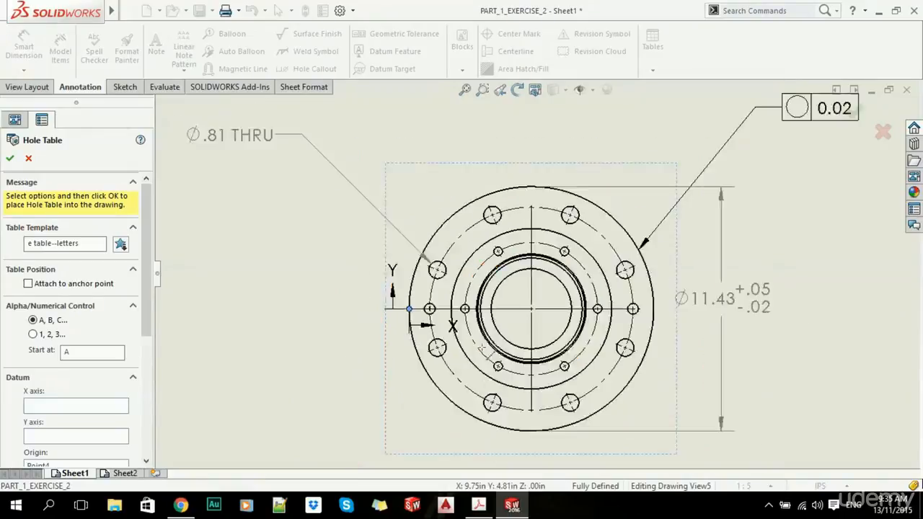
scroll(472, 304, down, 2)
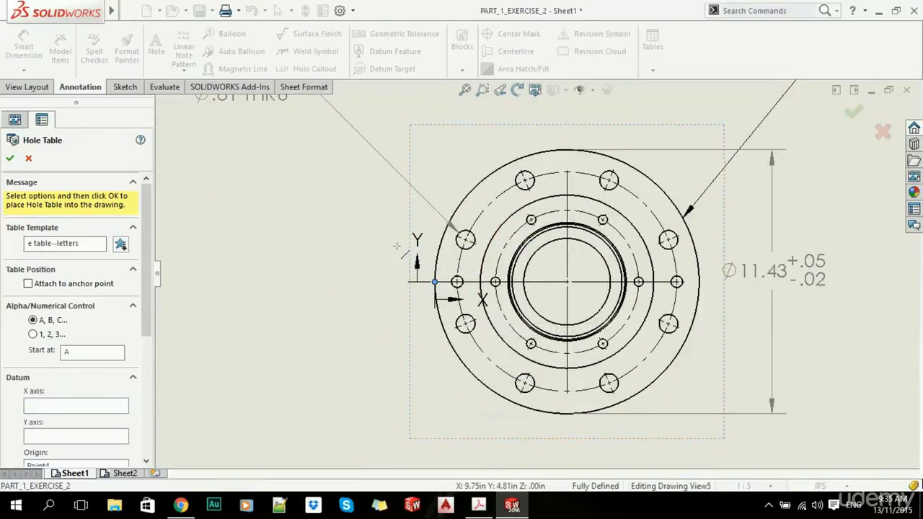
scroll(445, 326, up, 4)
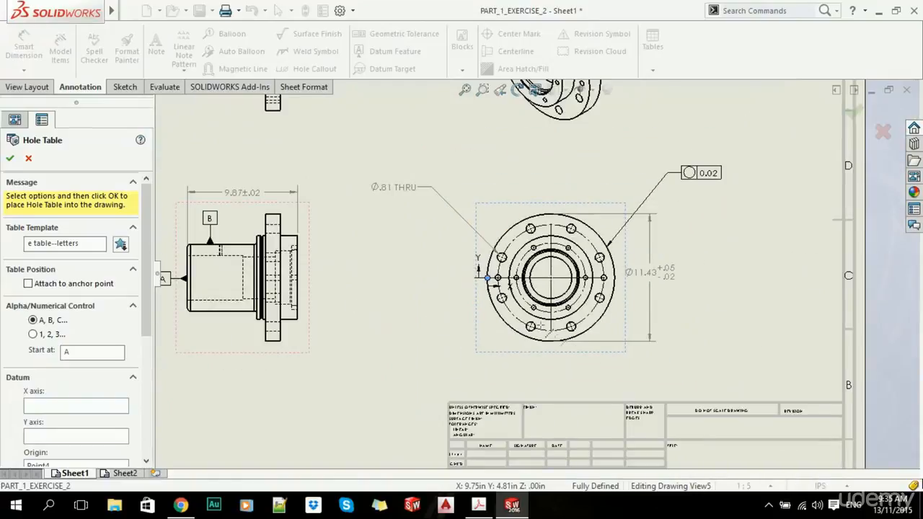
scroll(561, 317, down, 2)
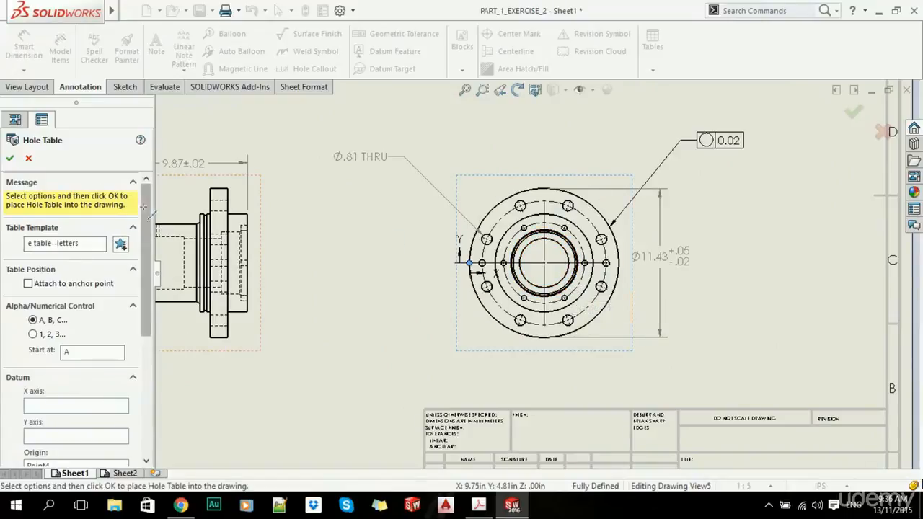
drag(147, 210, 151, 310)
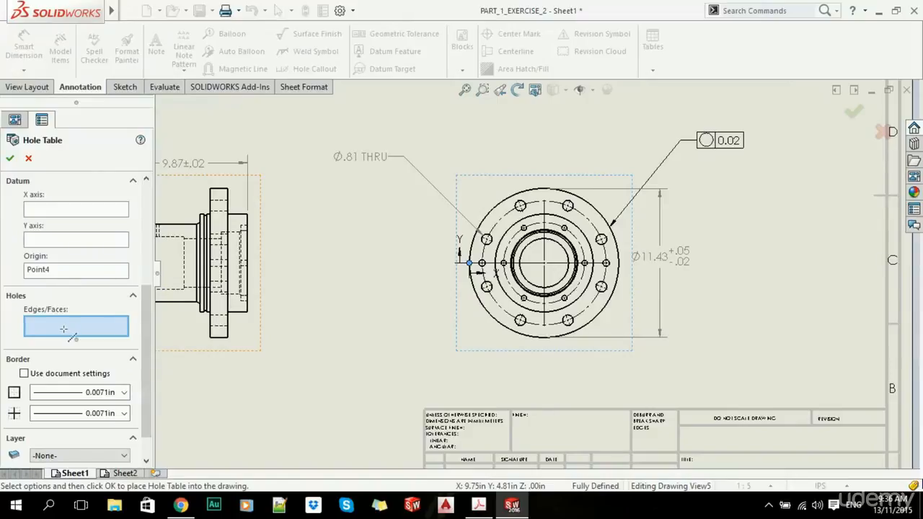
scroll(555, 224, down, 4)
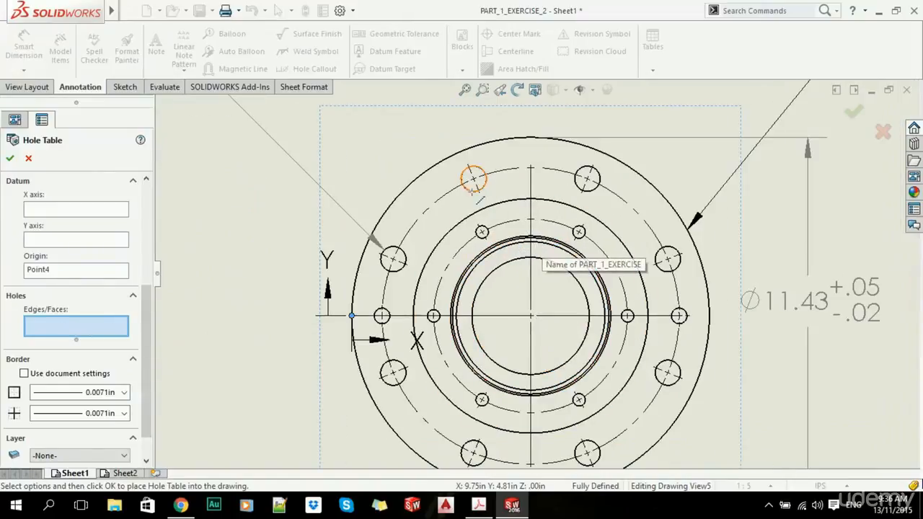
click(434, 188)
scroll(431, 209, down, 3)
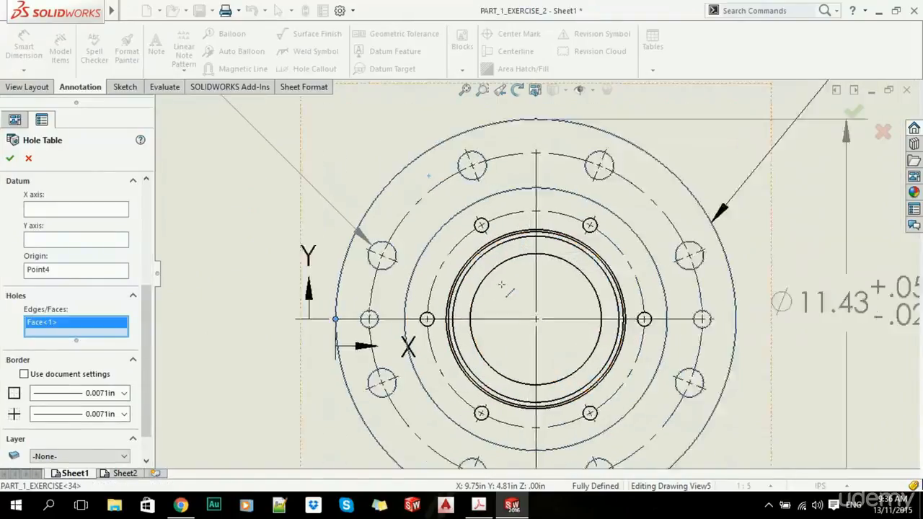
click(428, 228)
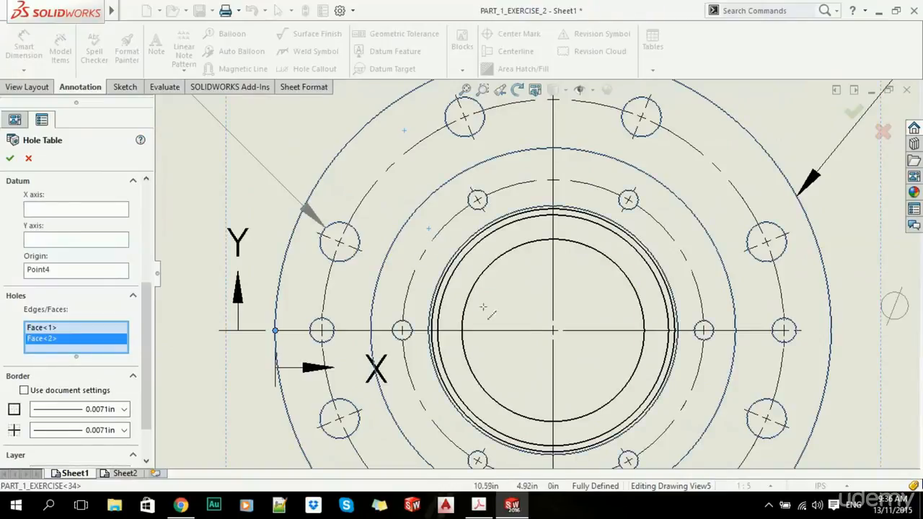
click(496, 271)
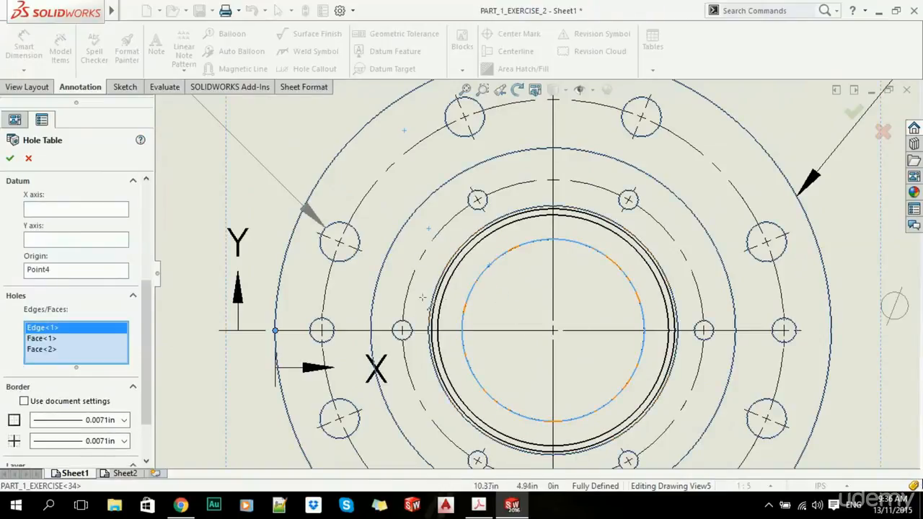
Confirm the hole table and place it to the right of the isometric and circular views, across the sheet's right border
scroll(433, 307, up, 3)
scroll(432, 309, down, 3)
scroll(555, 308, up, 5)
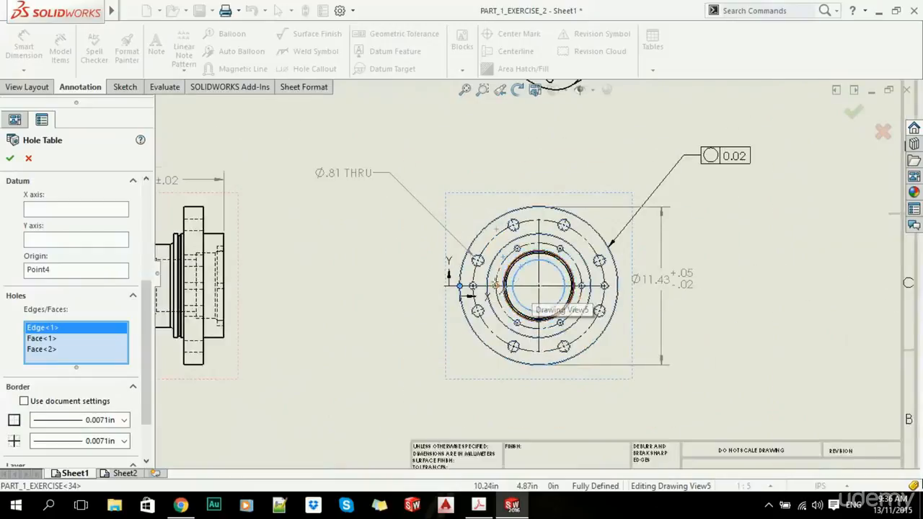
scroll(555, 308, down, 4)
scroll(537, 277, up, 4)
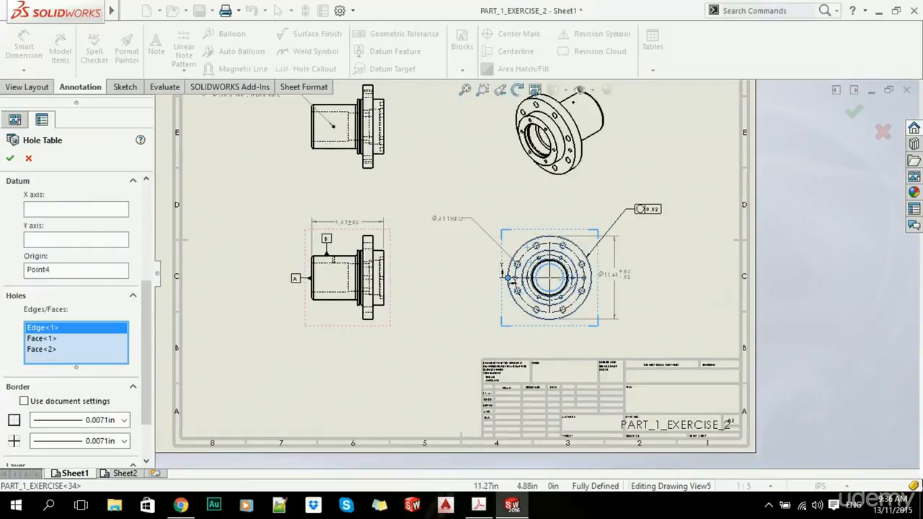
scroll(569, 260, down, 5)
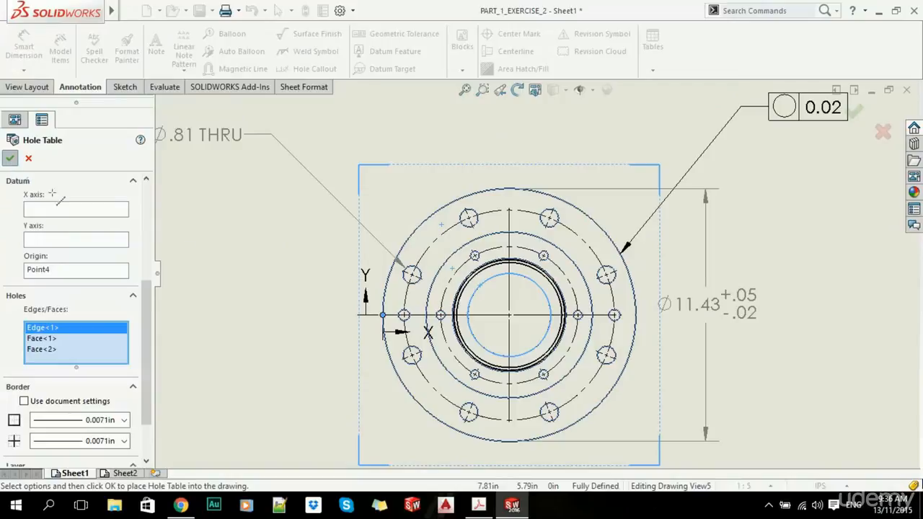
scroll(320, 280, up, 6)
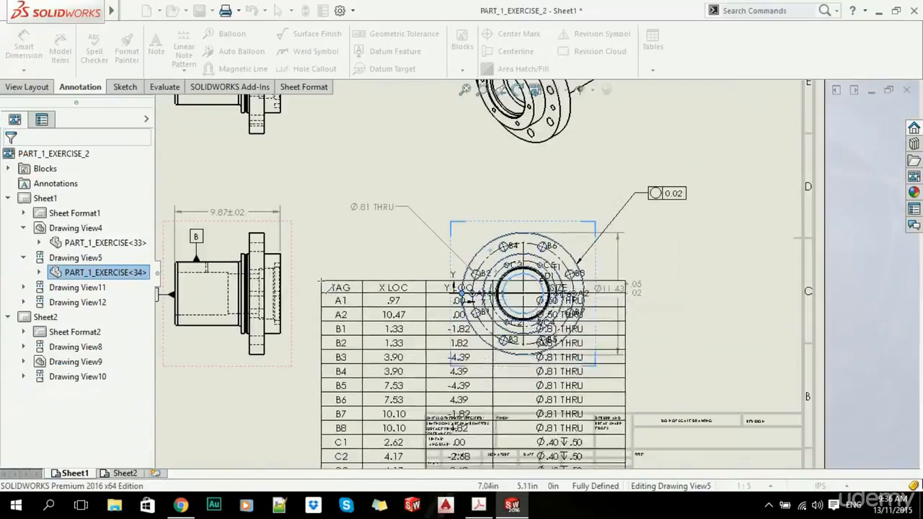
scroll(311, 270, up, 3)
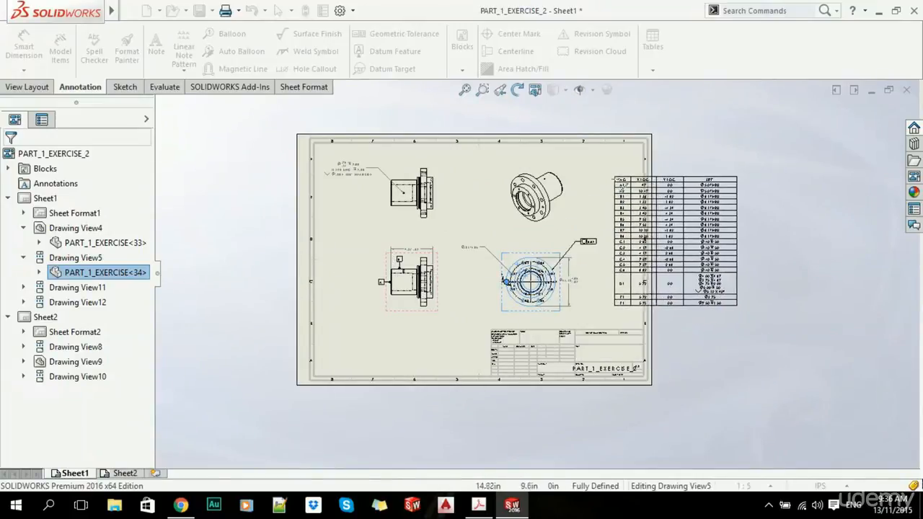
scroll(595, 166, down, 5)
click(583, 228)
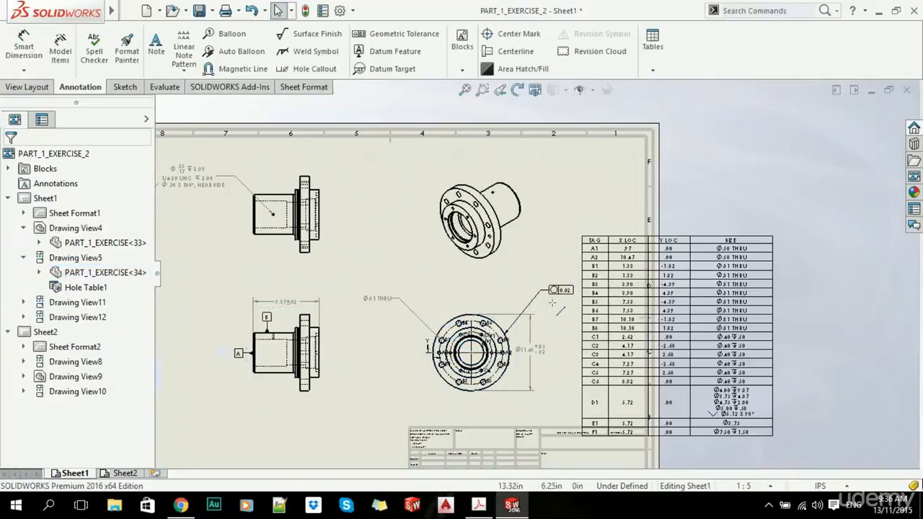
Shift the two side views toward the sheet's left border and move the upper side view's hole callout to its upper right
scroll(428, 321, up, 3)
scroll(377, 315, down, 2)
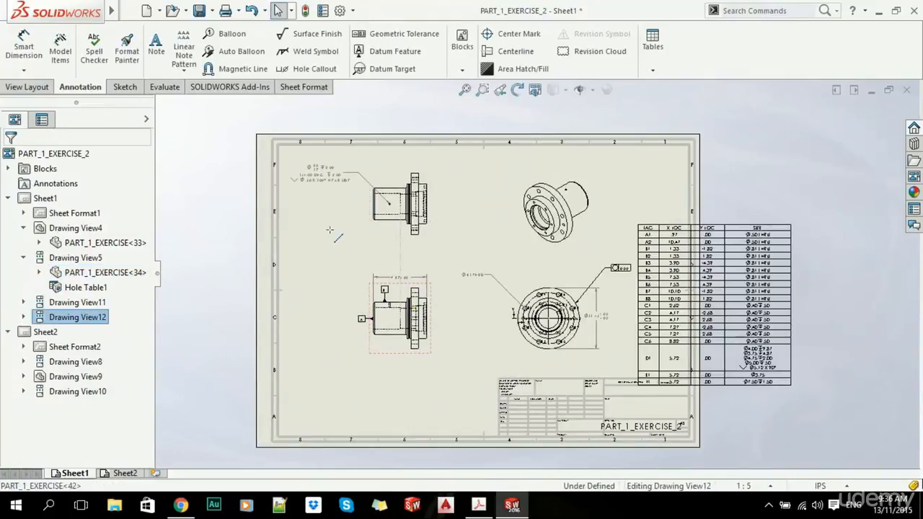
click(358, 288)
drag(358, 287, 308, 296)
mouse_move(264, 181)
mouse_down()
mouse_move(387, 155)
mouse_move(371, 156)
mouse_move(417, 162)
mouse_up()
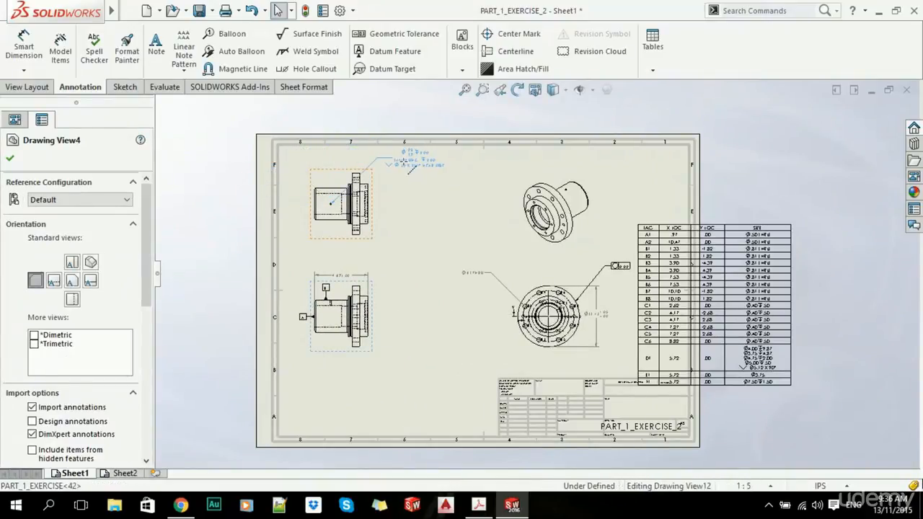
click(254, 290)
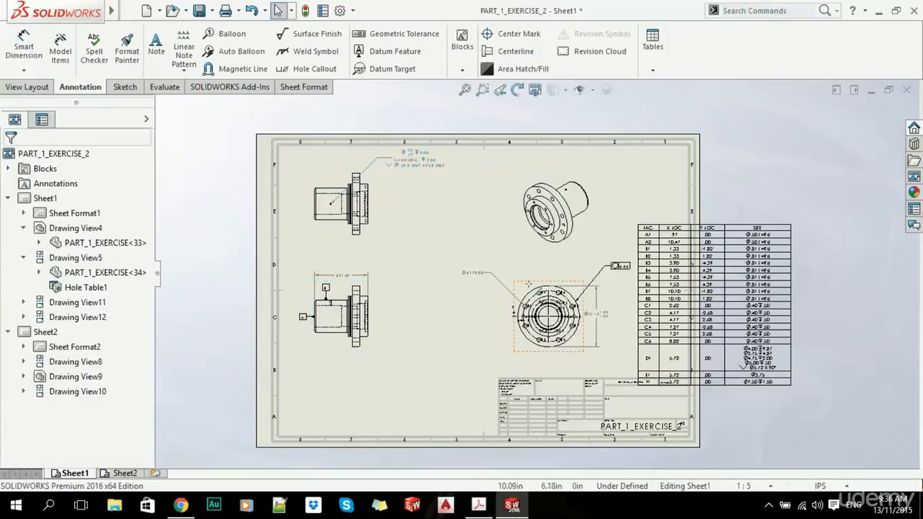
Move the circular flange view and the isometric view left, closer to the side views, to free space for the hole table
drag(529, 284, 428, 285)
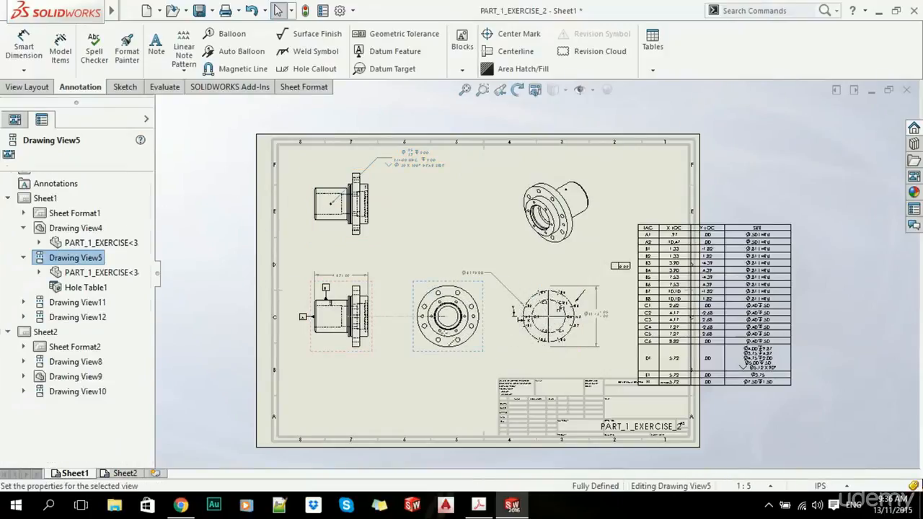
click(216, 257)
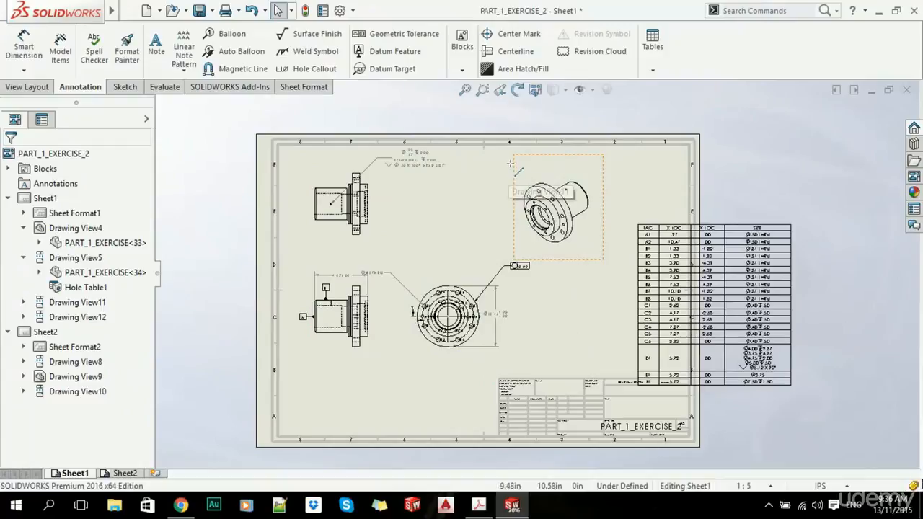
drag(509, 164, 431, 165)
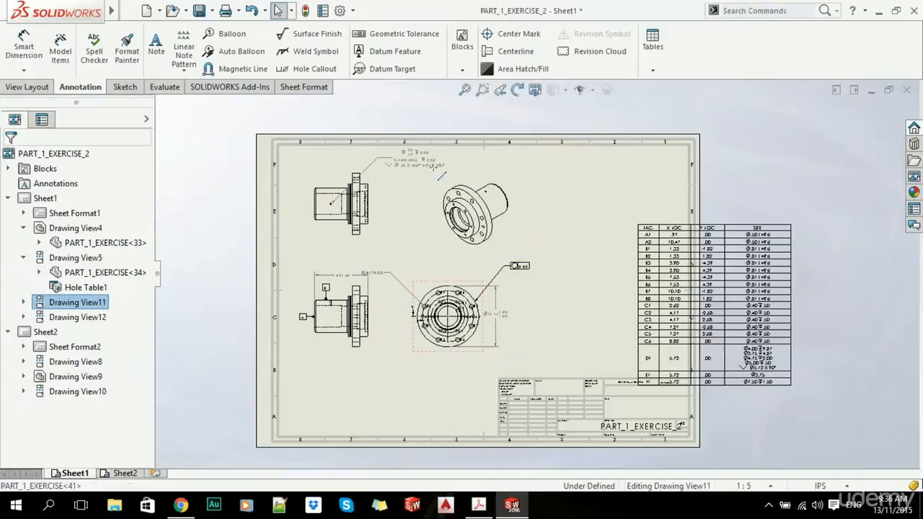
Move the hole table inside the sheet's right border above the title block and set its stationary corner to Bottom Right
click(795, 271)
mouse_move(633, 219)
mouse_down()
mouse_move(571, 191)
mouse_move(528, 214)
mouse_up()
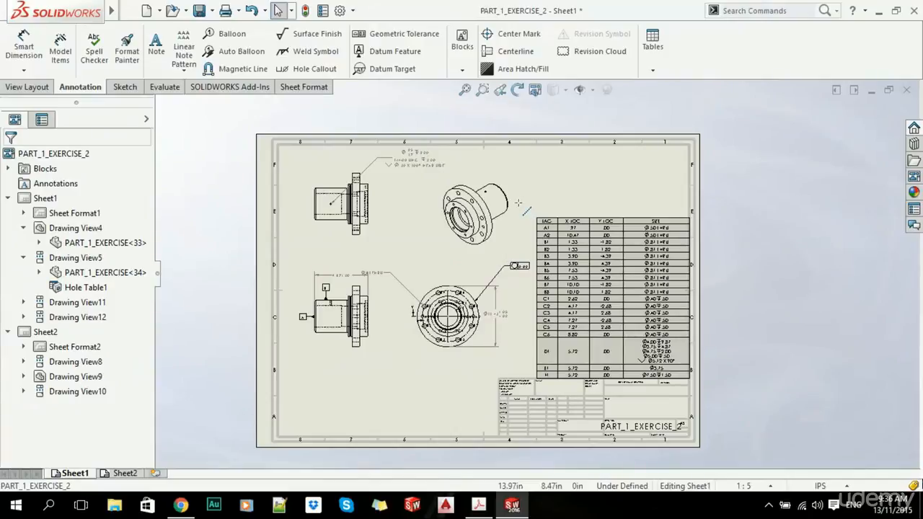
click(532, 216)
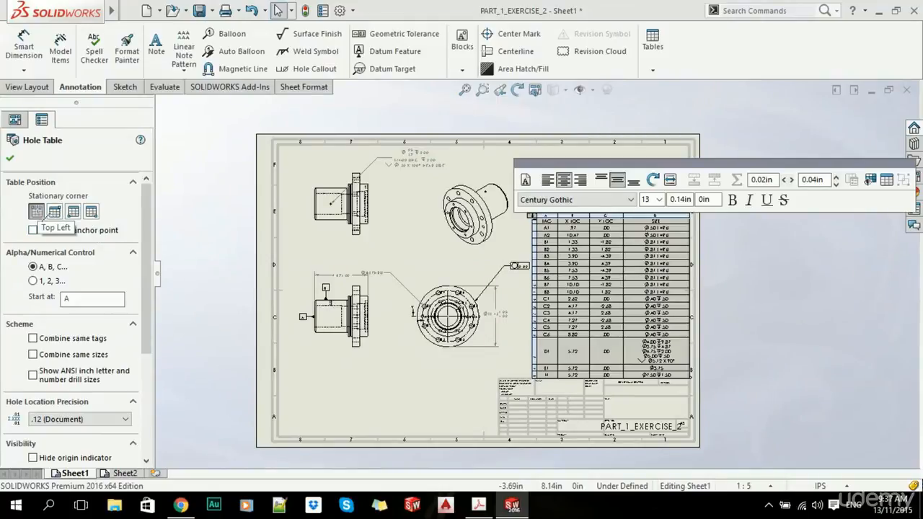
click(91, 212)
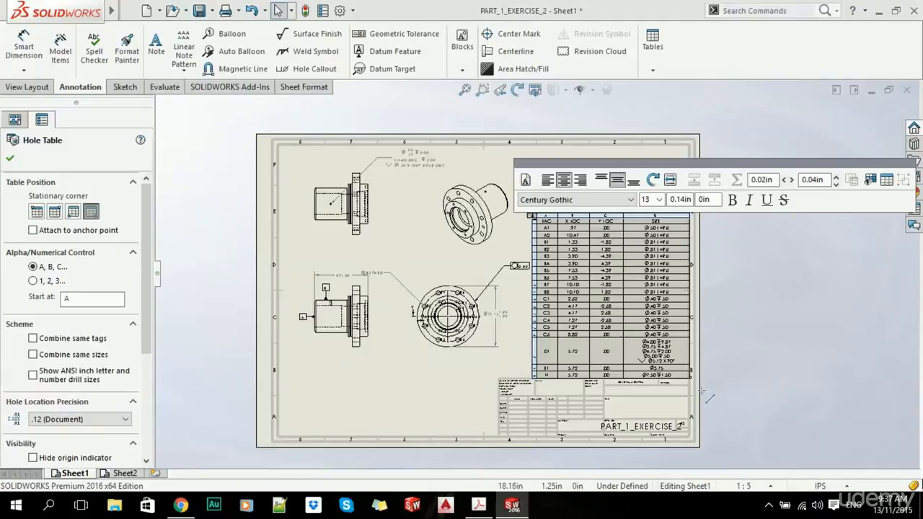
scroll(708, 397, down, 3)
scroll(599, 332, up, 4)
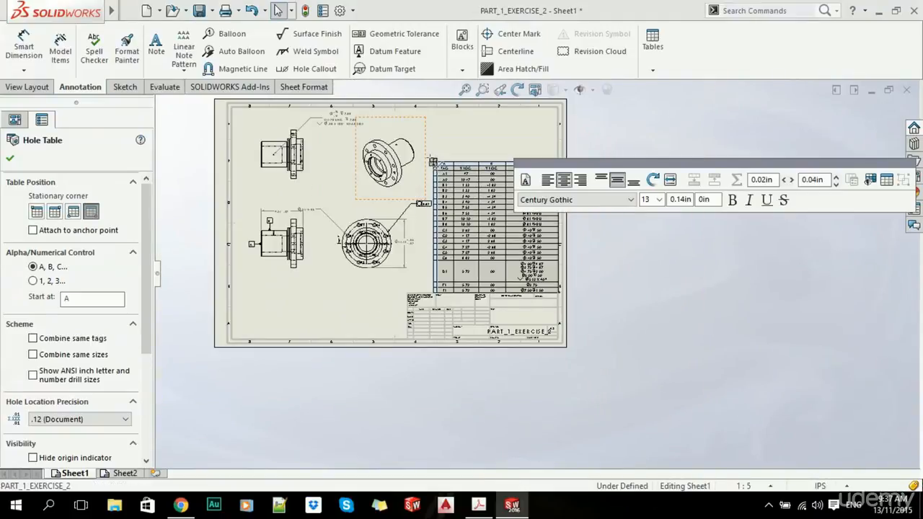
mouse_move(432, 162)
mouse_down()
mouse_move(415, 146)
mouse_move(432, 161)
mouse_up()
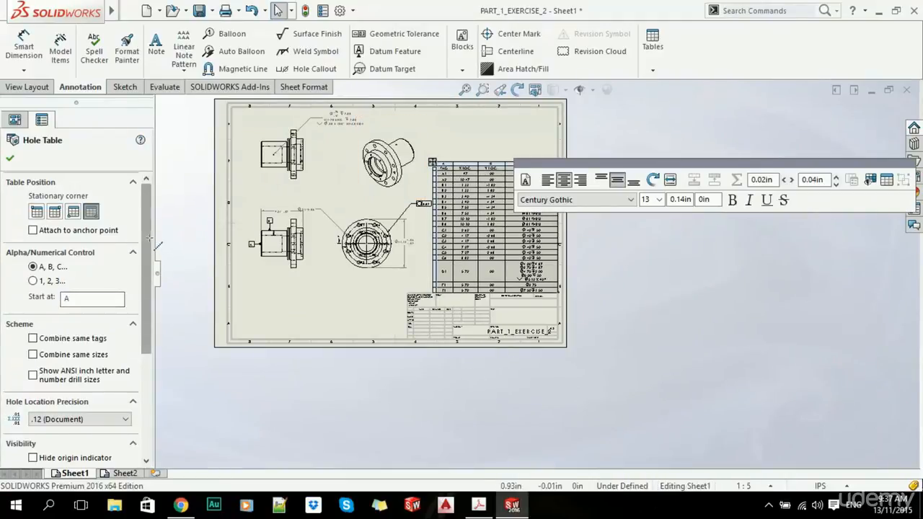
mouse_move(146, 238)
mouse_down()
mouse_move(160, 351)
mouse_move(155, 234)
mouse_up()
click(9, 159)
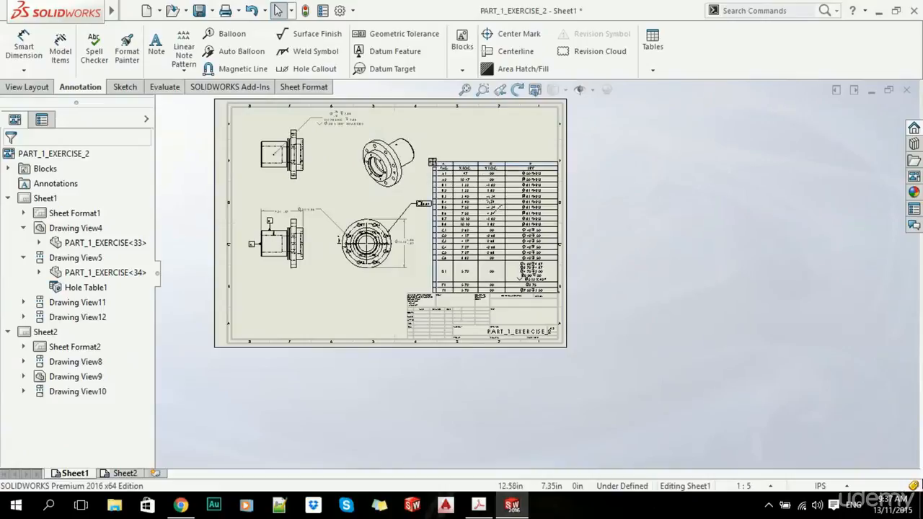
Enable Combine same tags for the hole table so it lists tag, size and quantity
scroll(492, 197, down, 3)
scroll(493, 196, down, 2)
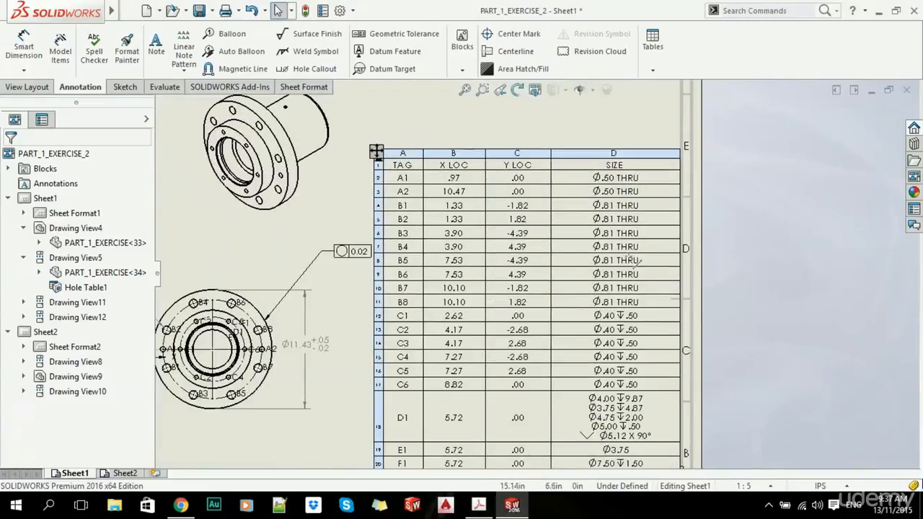
scroll(626, 281, down, 2)
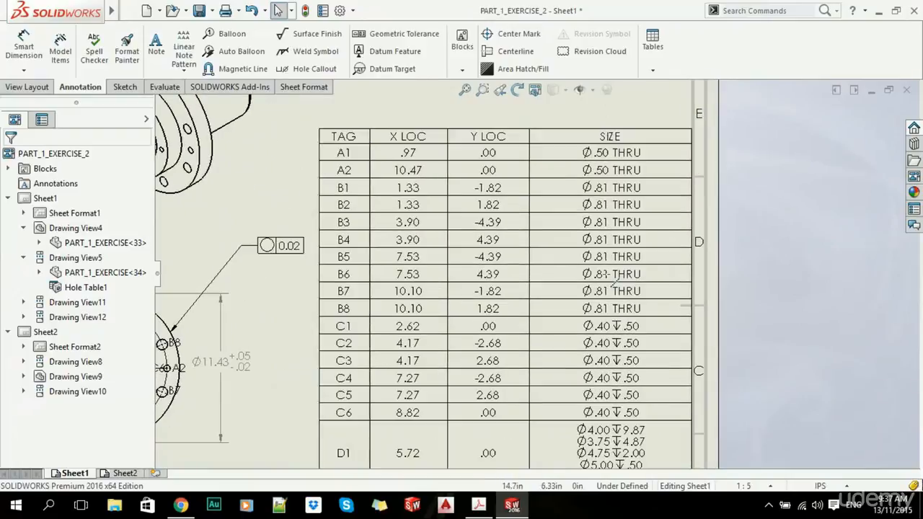
scroll(606, 274, up, 3)
scroll(610, 283, up, 3)
click(425, 198)
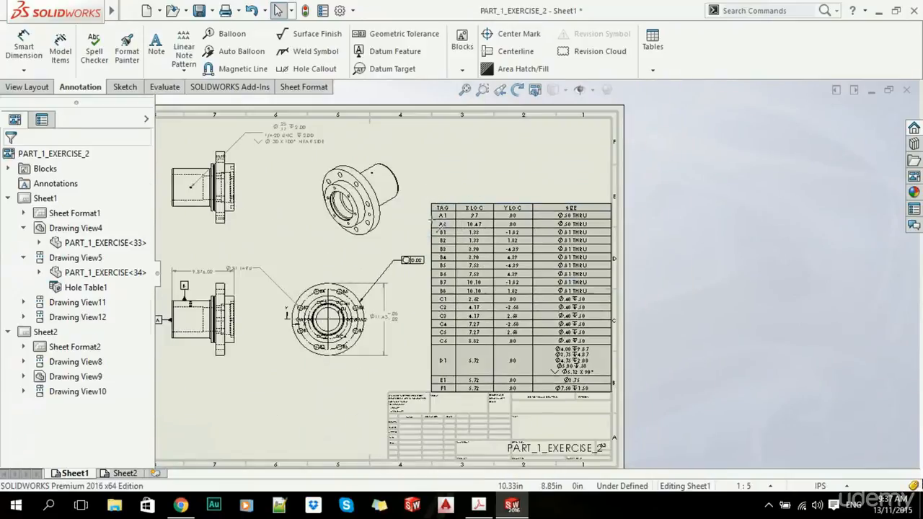
scroll(144, 224, down, 2)
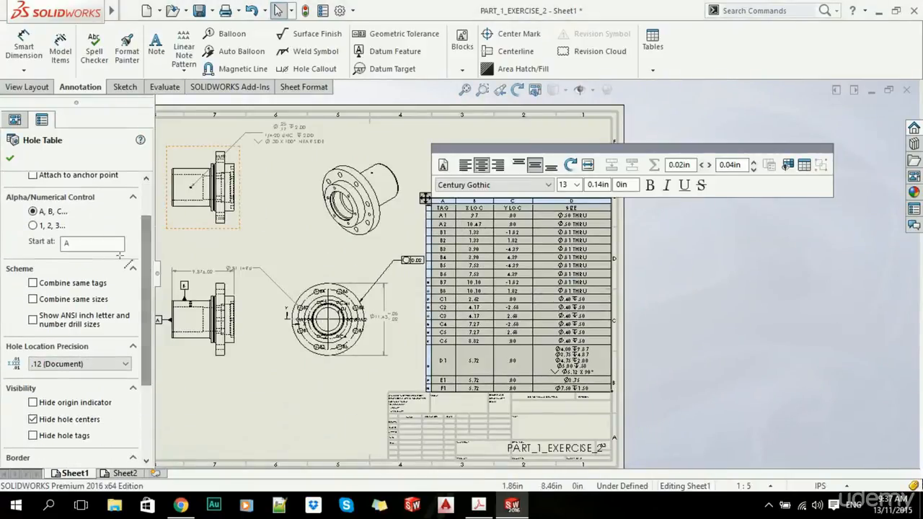
click(32, 283)
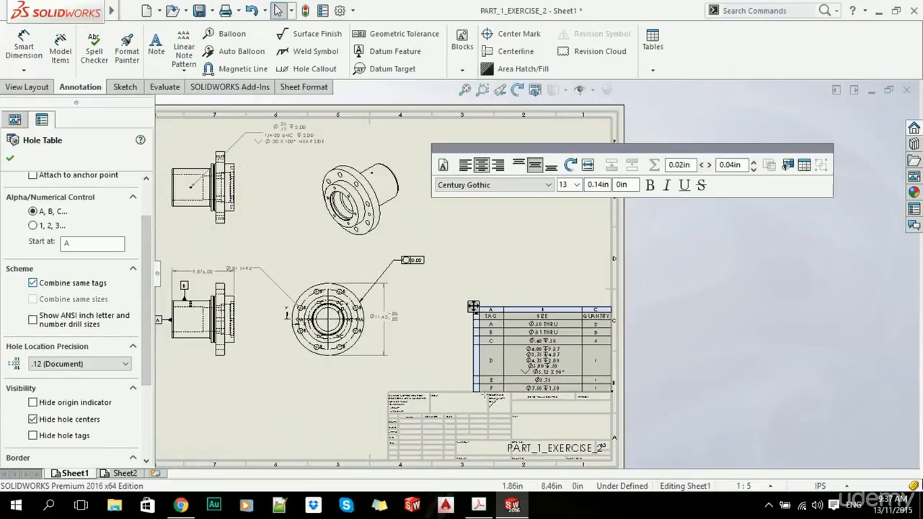
scroll(594, 352, up, 3)
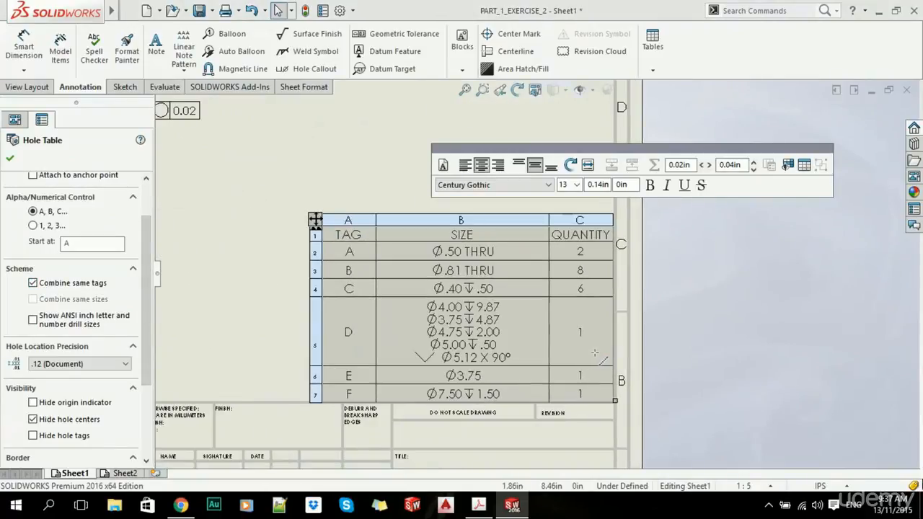
click(9, 158)
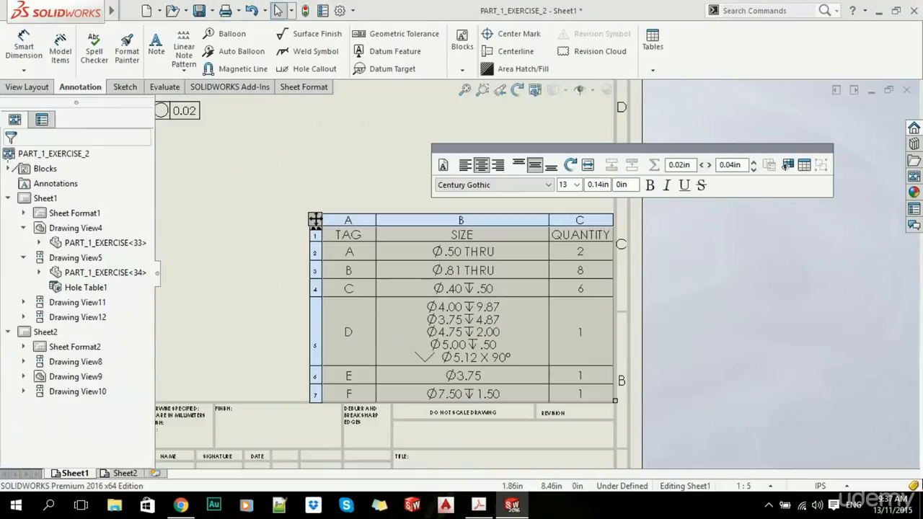
click(722, 301)
scroll(708, 296, up, 2)
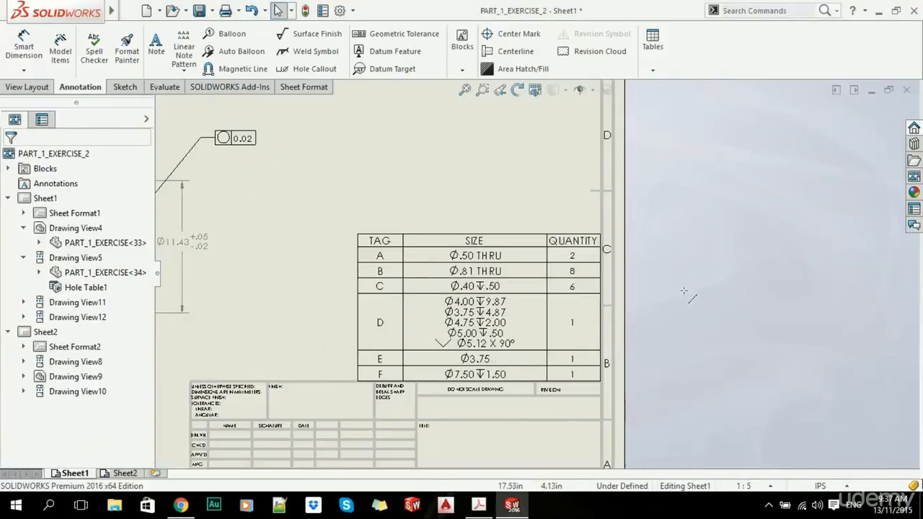
click(343, 277)
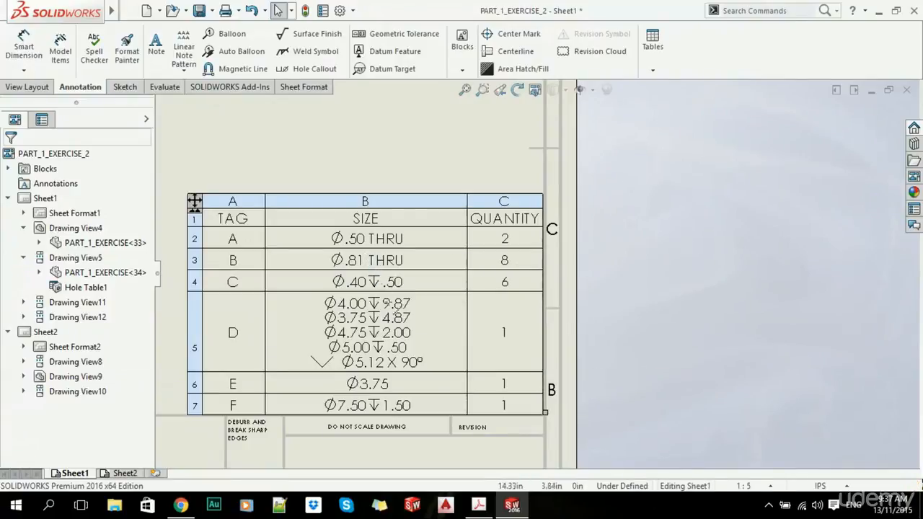
scroll(459, 343, up, 5)
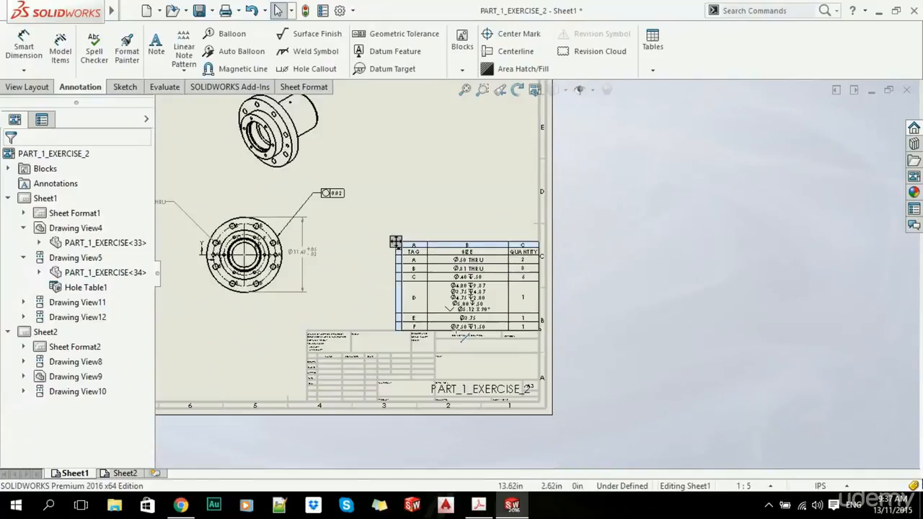
scroll(446, 297, down, 2)
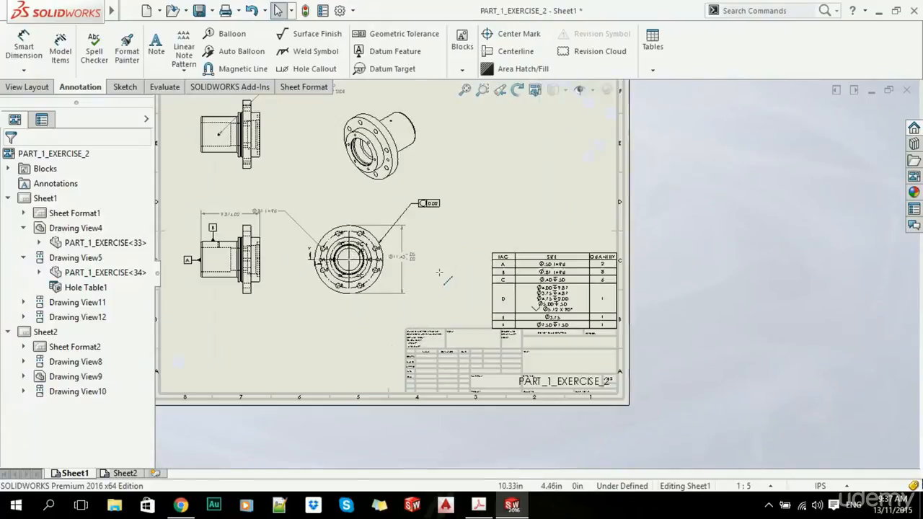
click(770, 512)
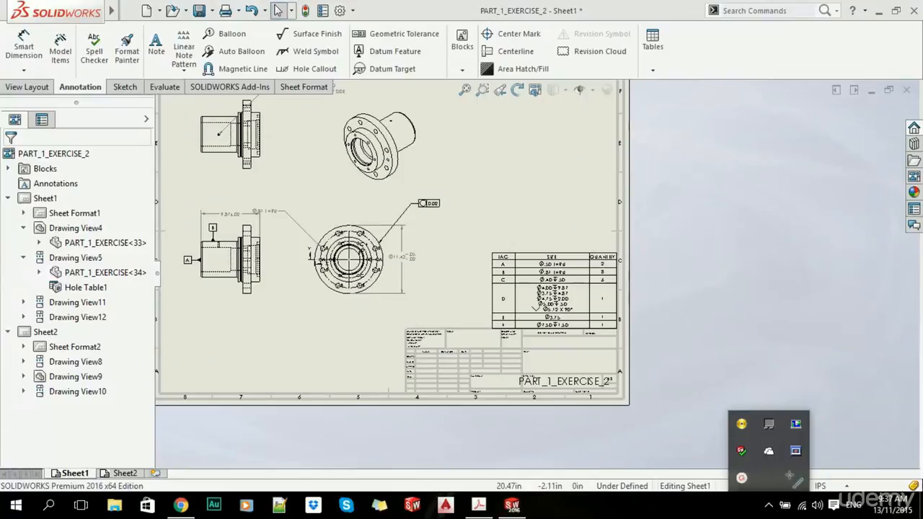
click(741, 478)
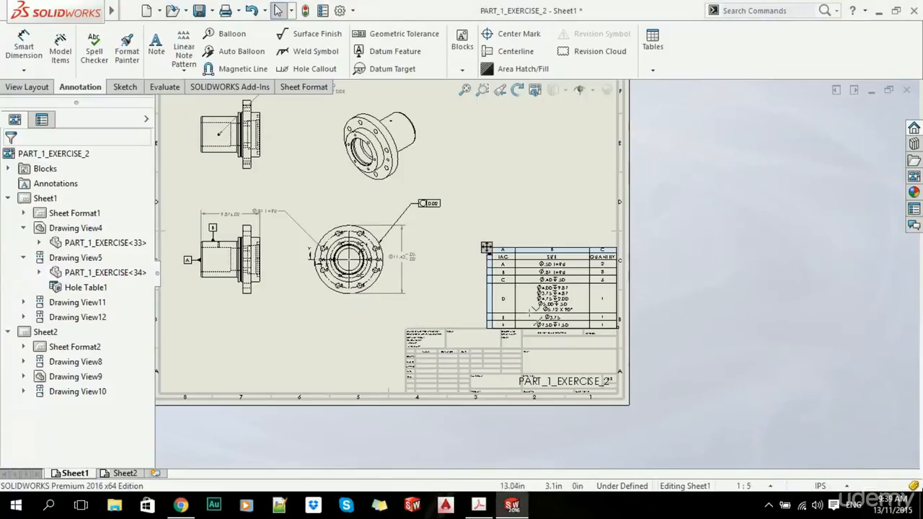
Try .123 as the hole table's hole location precision and settle on .12
scroll(335, 338, up, 2)
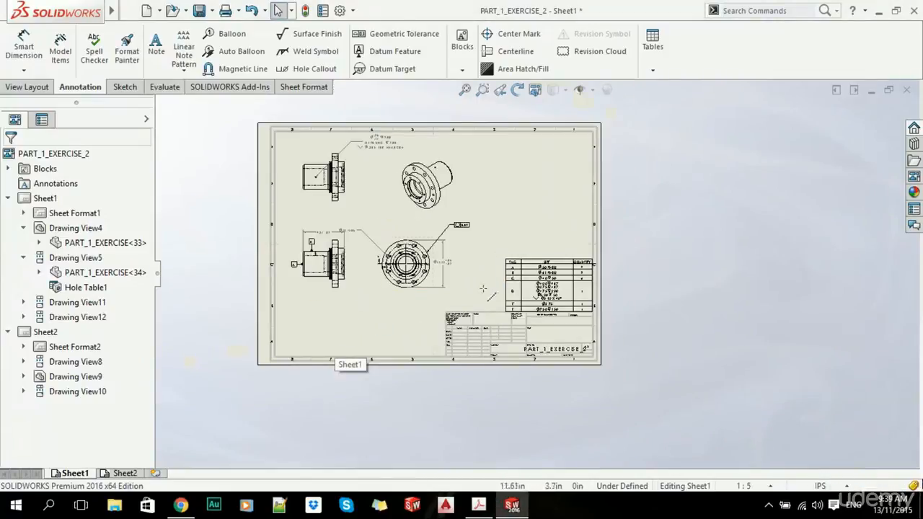
scroll(483, 289, down, 2)
scroll(544, 307, down, 2)
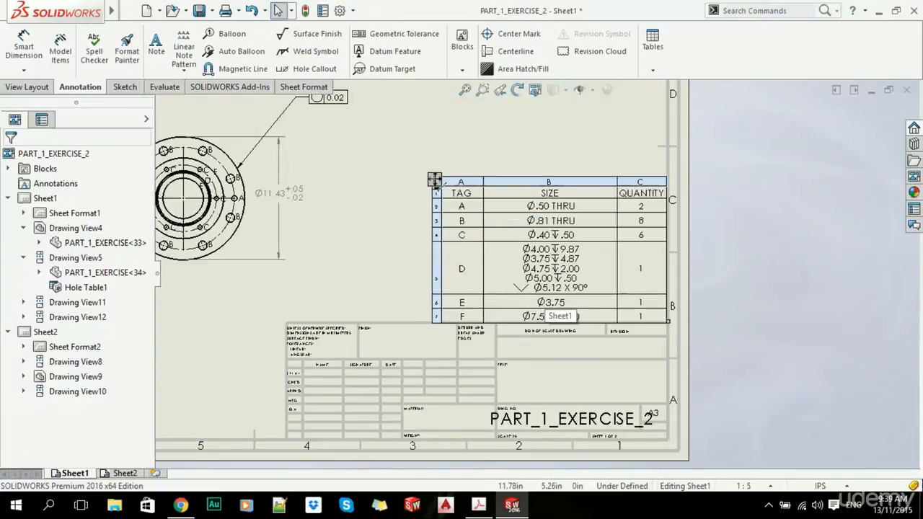
click(434, 180)
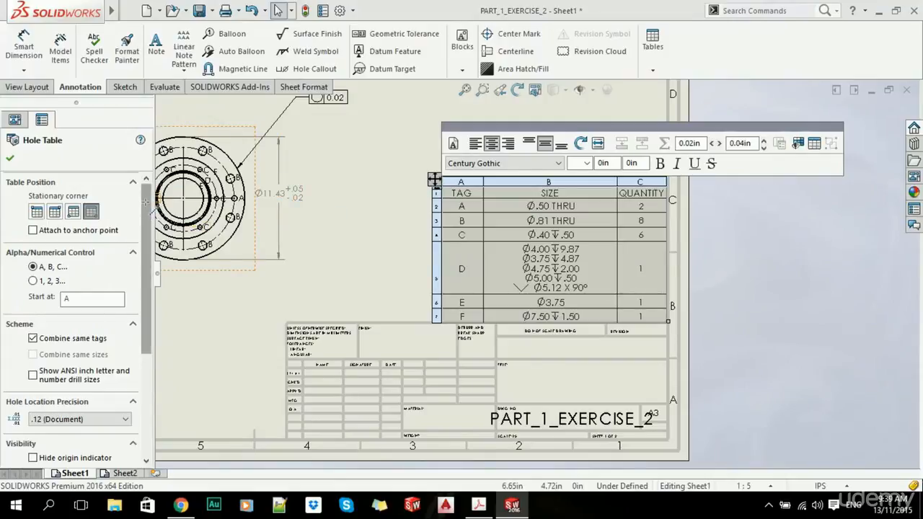
drag(148, 204, 148, 308)
click(86, 243)
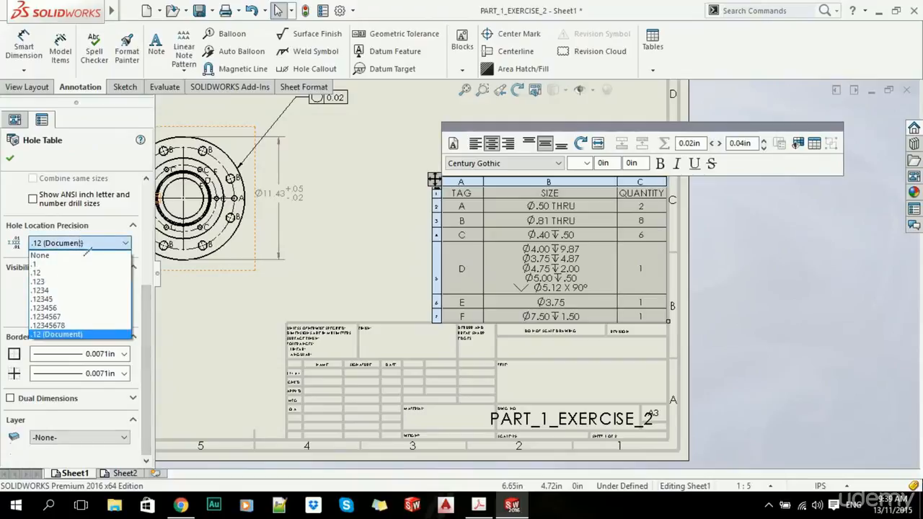
click(50, 281)
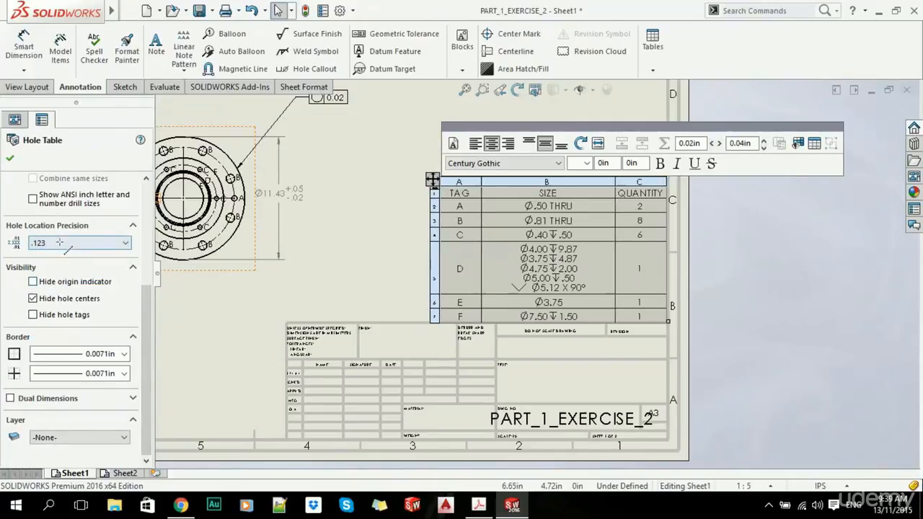
click(90, 243)
click(92, 277)
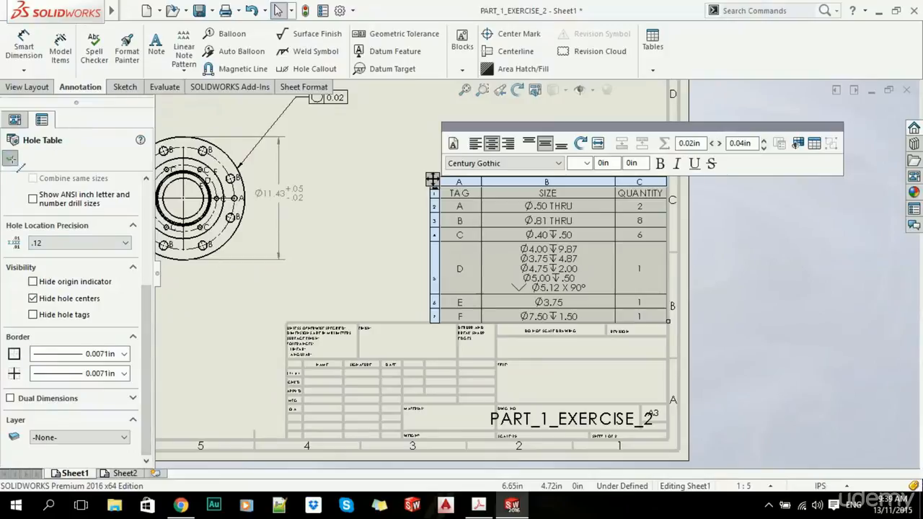
click(11, 159)
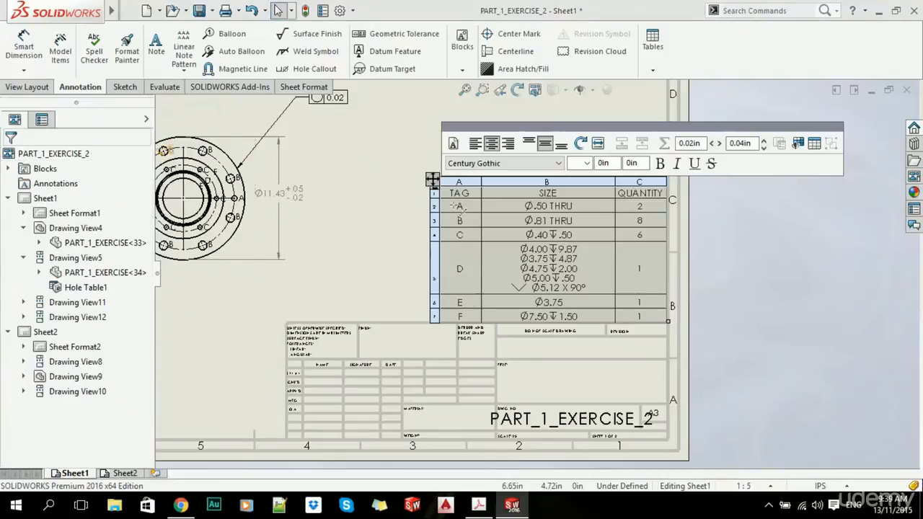
Delete the whole hole table from the sheet and undo the deletion
right_click(433, 179)
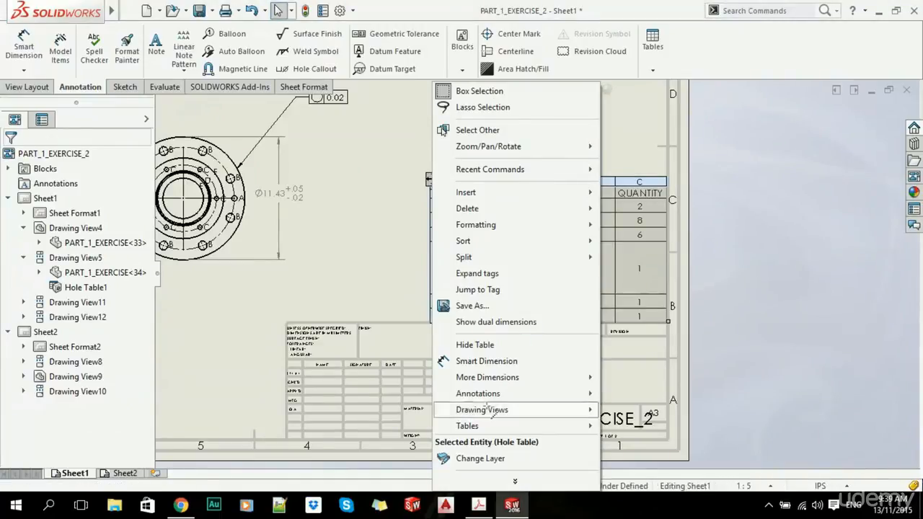
mouse_move(515, 479)
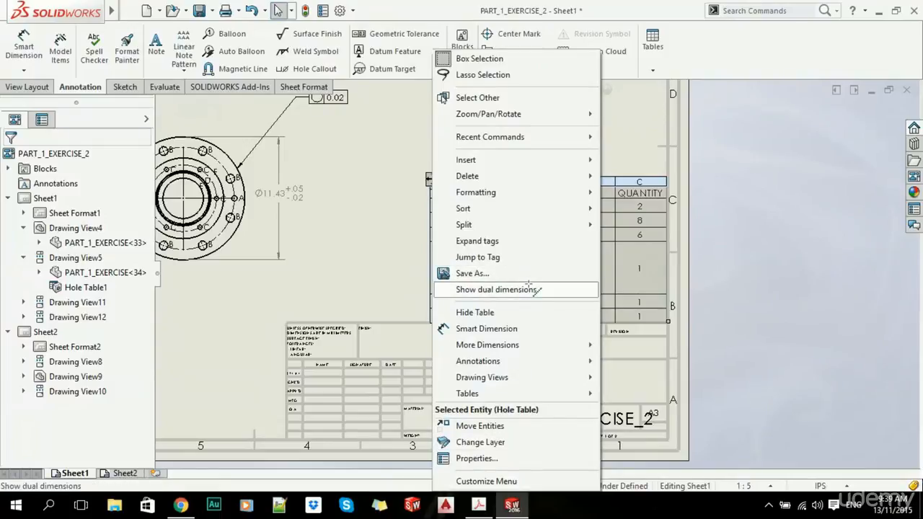
mouse_move(537, 393)
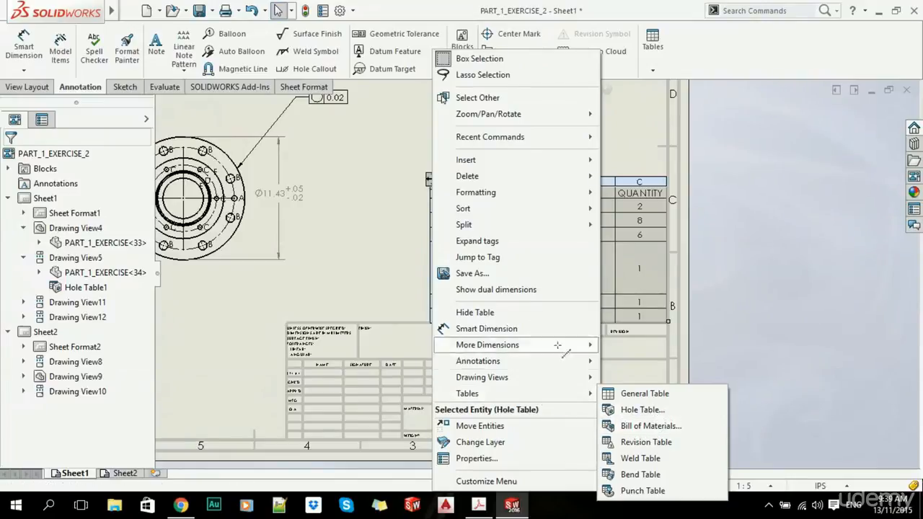
mouse_move(497, 162)
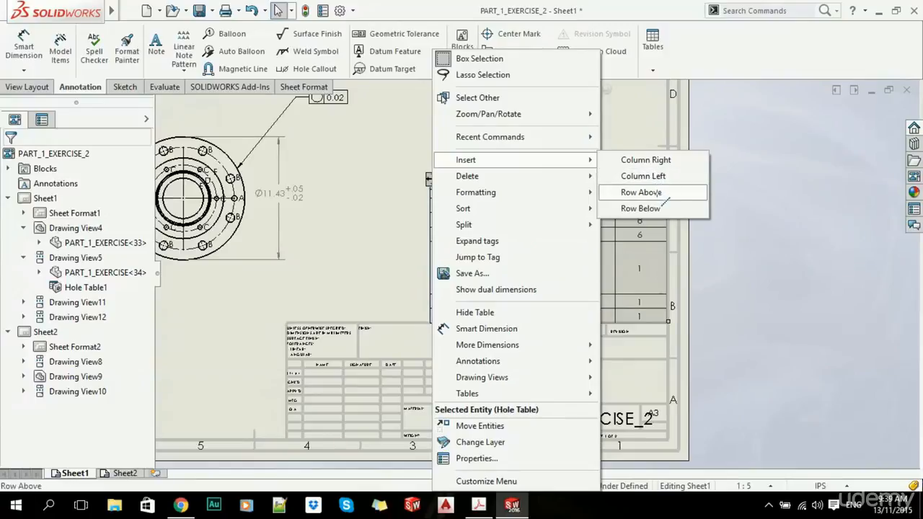
mouse_move(575, 175)
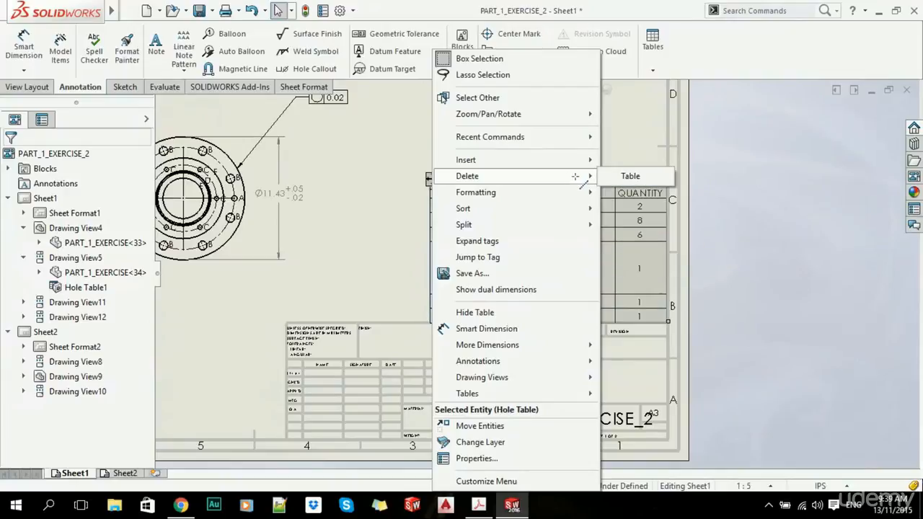
click(600, 176)
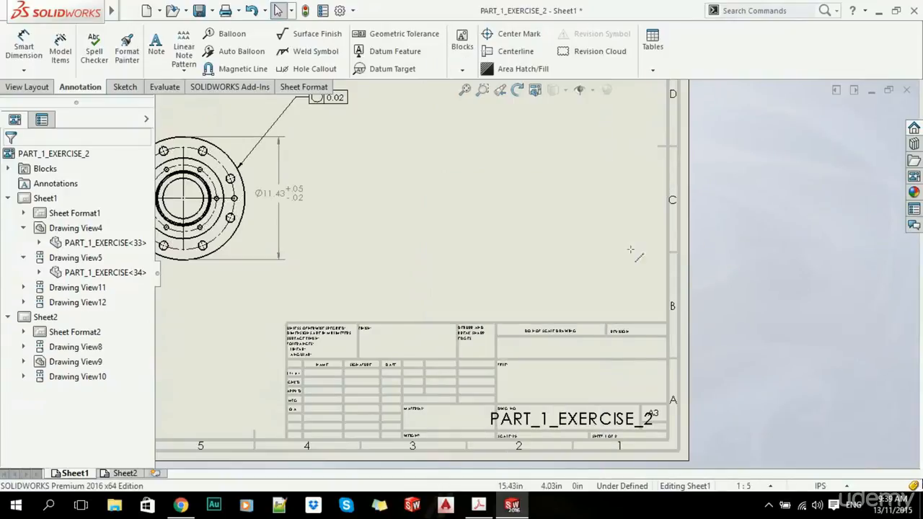
click(251, 10)
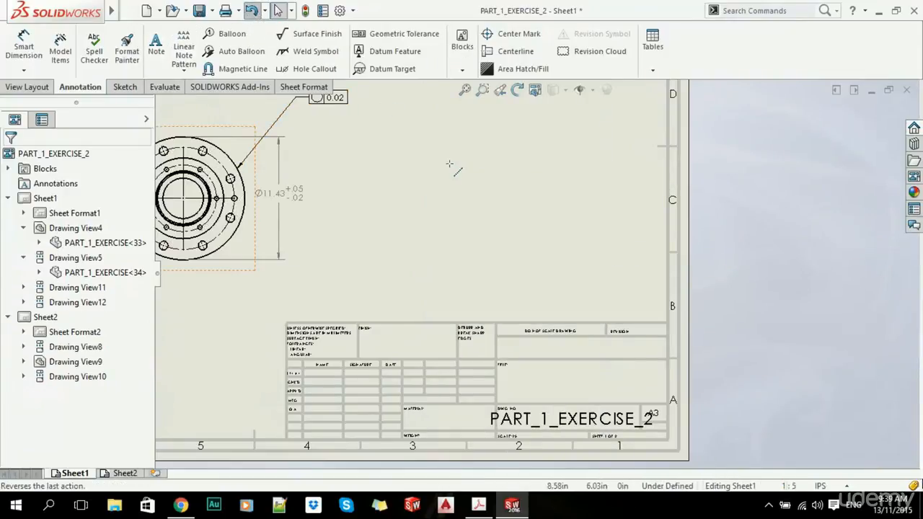
click(433, 179)
right_click(428, 179)
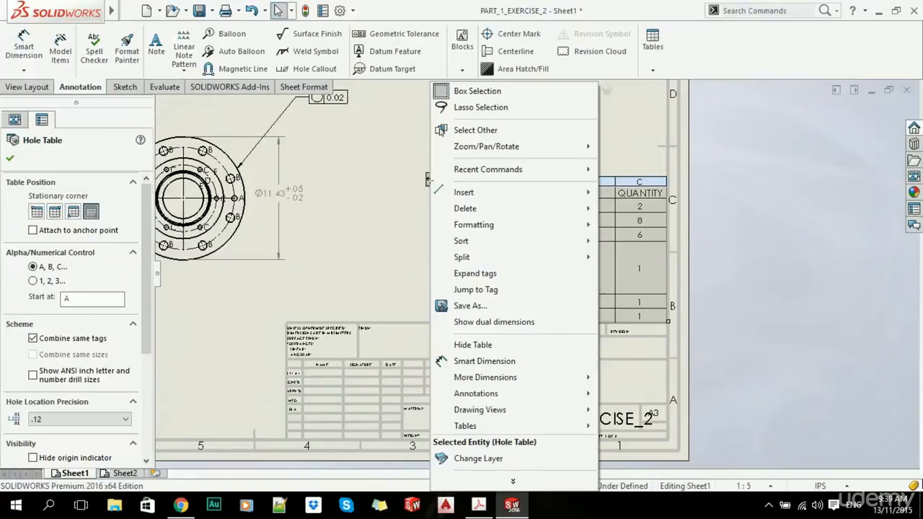
mouse_move(514, 220)
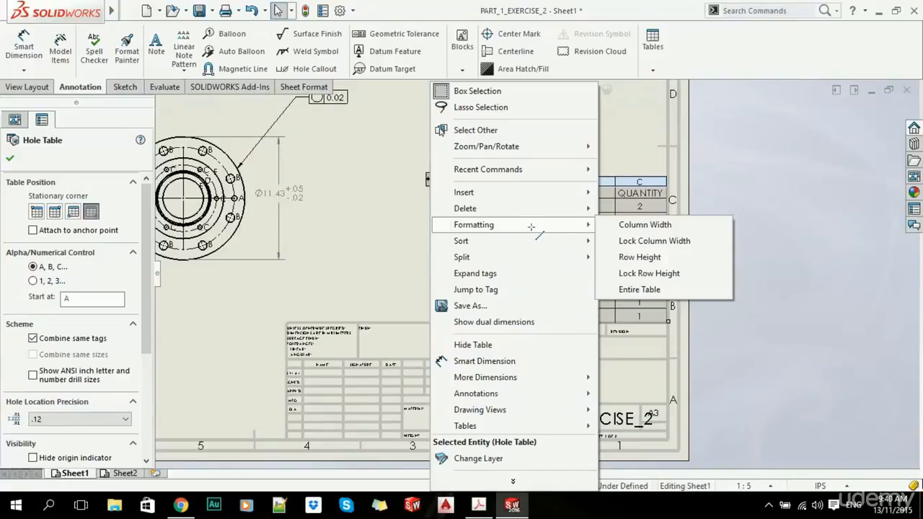
mouse_move(538, 242)
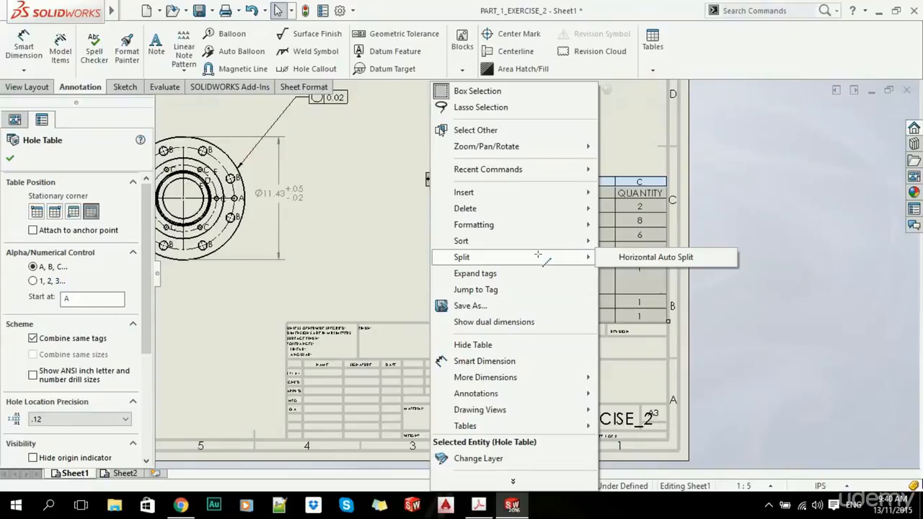
click(767, 219)
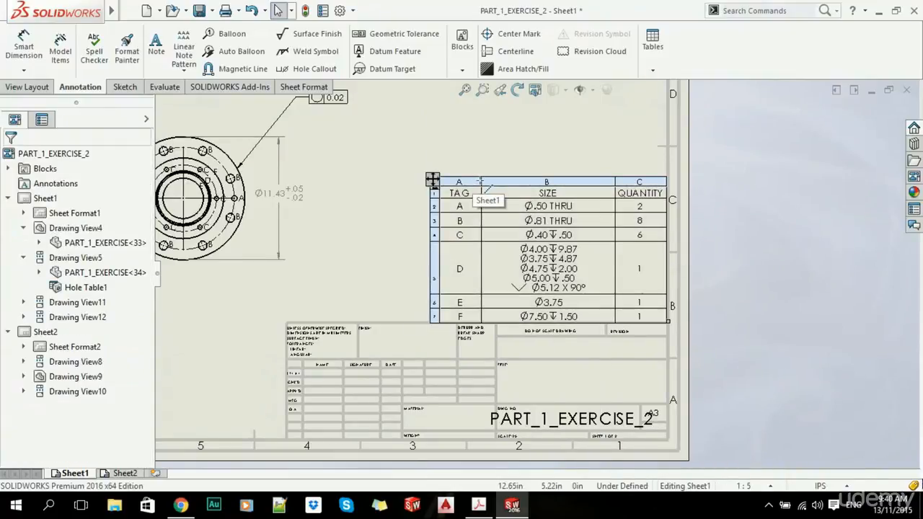
Try wider columns in the hole table and undo the width change
scroll(475, 180, down, 2)
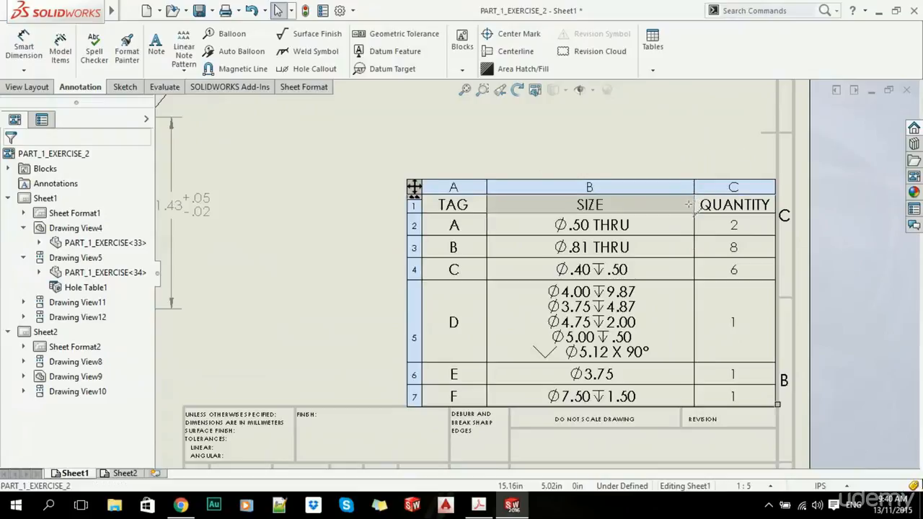
mouse_move(694, 205)
mouse_down()
mouse_move(675, 205)
mouse_move(696, 205)
mouse_up()
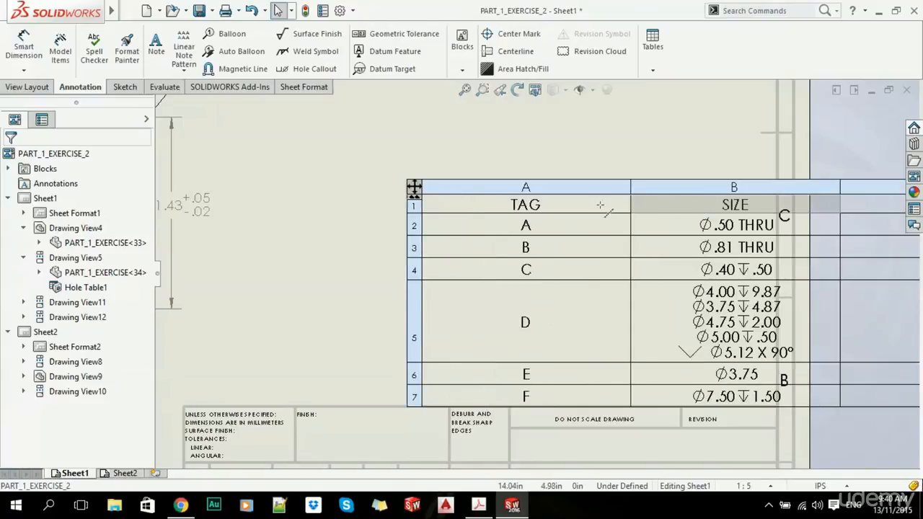
click(413, 190)
scroll(433, 209, up, 3)
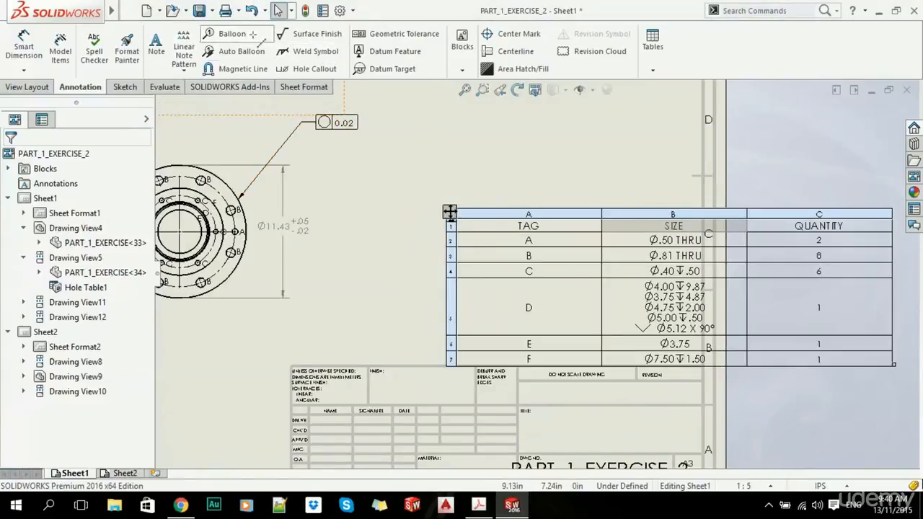
click(252, 10)
click(575, 269)
Try a narrower TAG column in the hole table and undo the change
scroll(574, 269, down, 2)
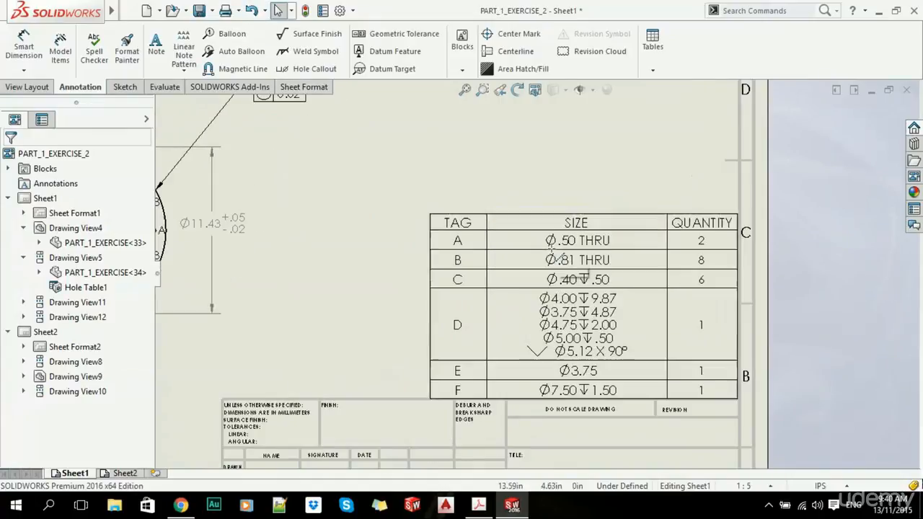
drag(487, 208, 457, 204)
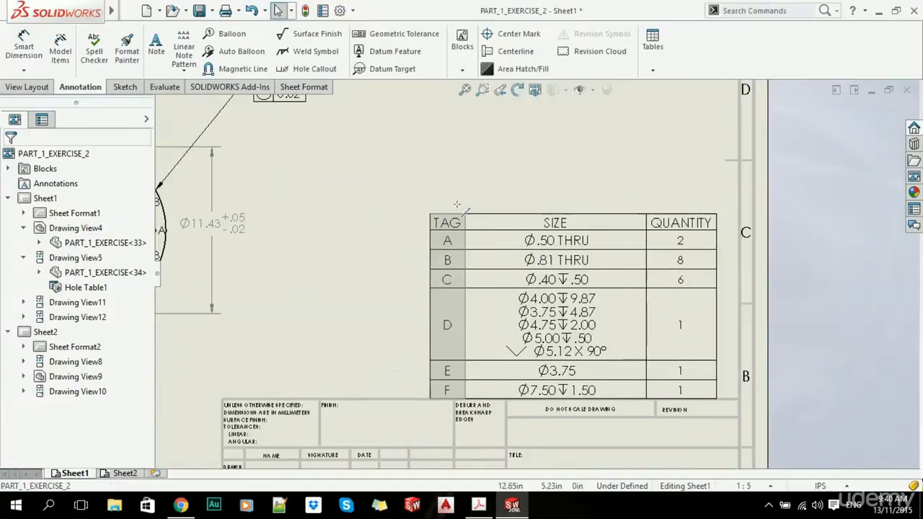
click(448, 206)
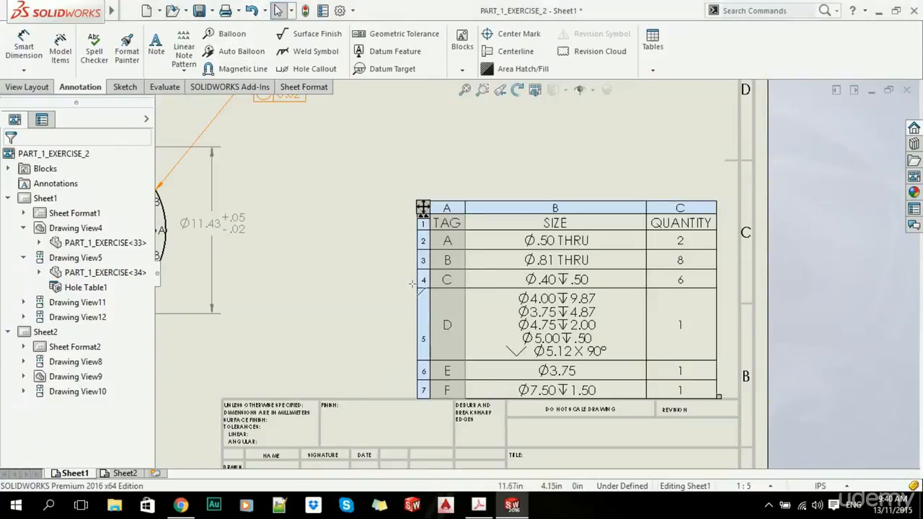
click(251, 10)
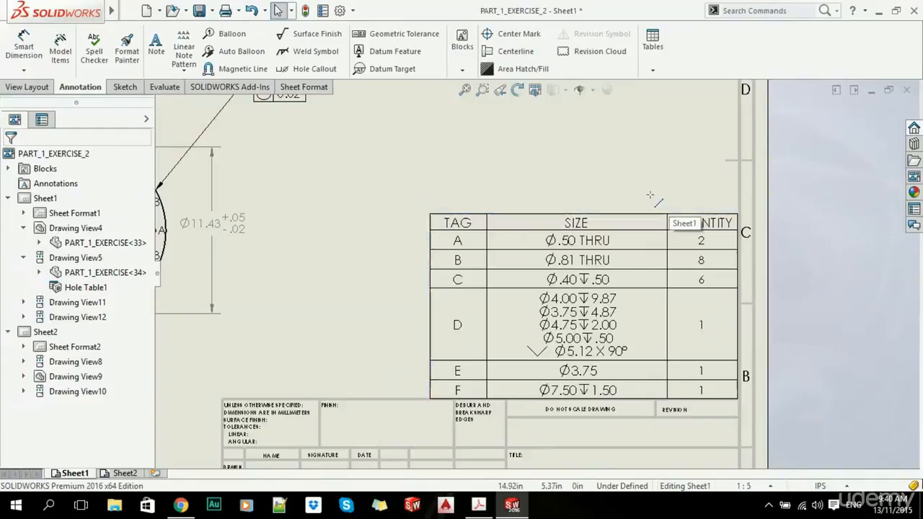
Insert a new column to the right of the TAG column in the hole table
click(423, 208)
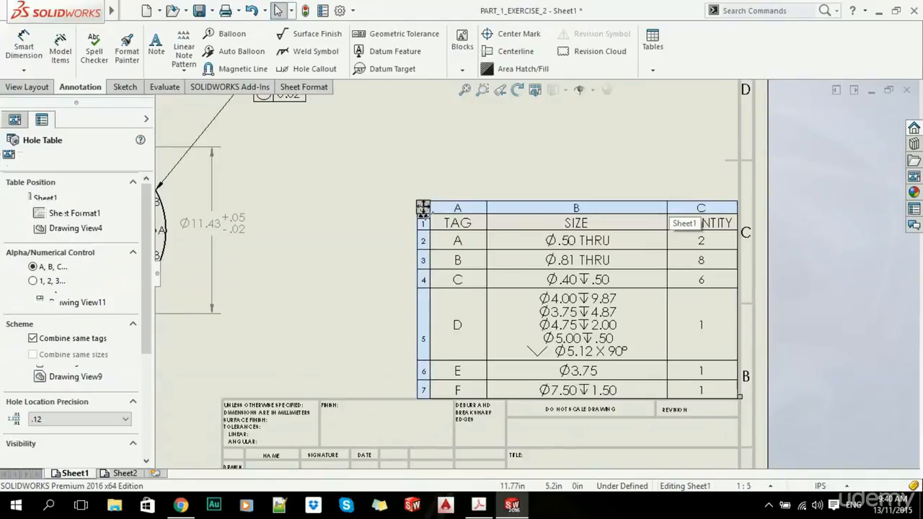
right_click(424, 208)
mouse_move(495, 195)
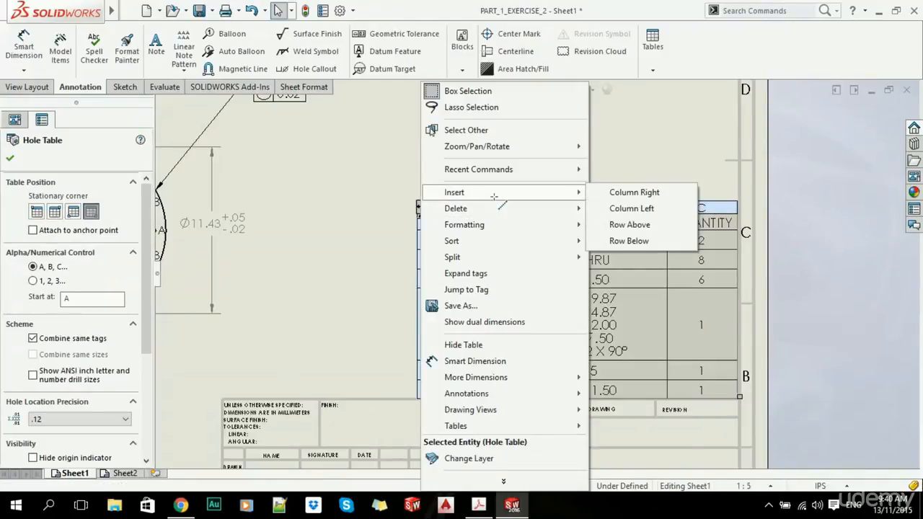
click(627, 193)
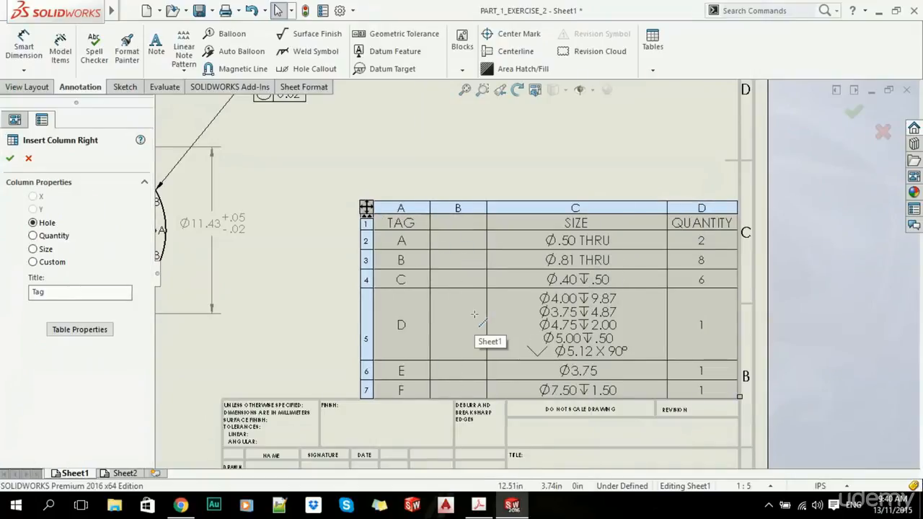
click(853, 341)
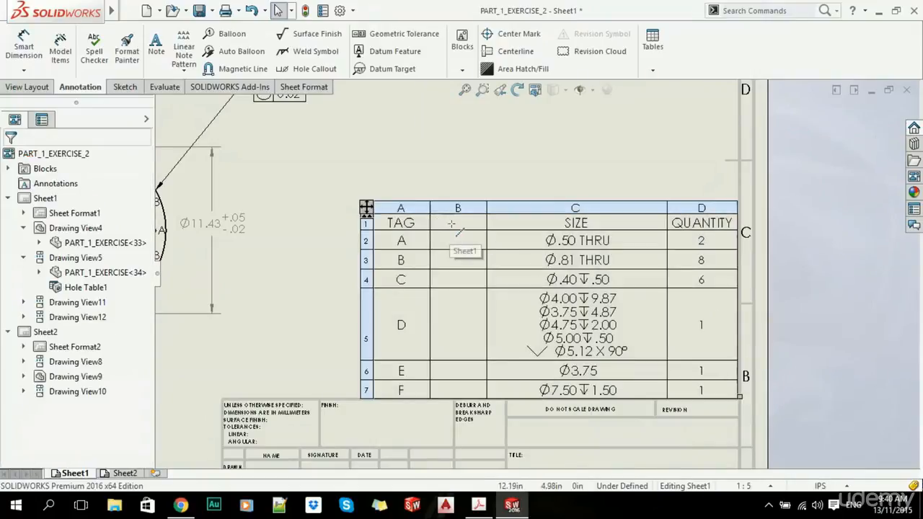
Enter DESCRIPTION as the header of the empty column between TAG and SIZE
click(452, 223)
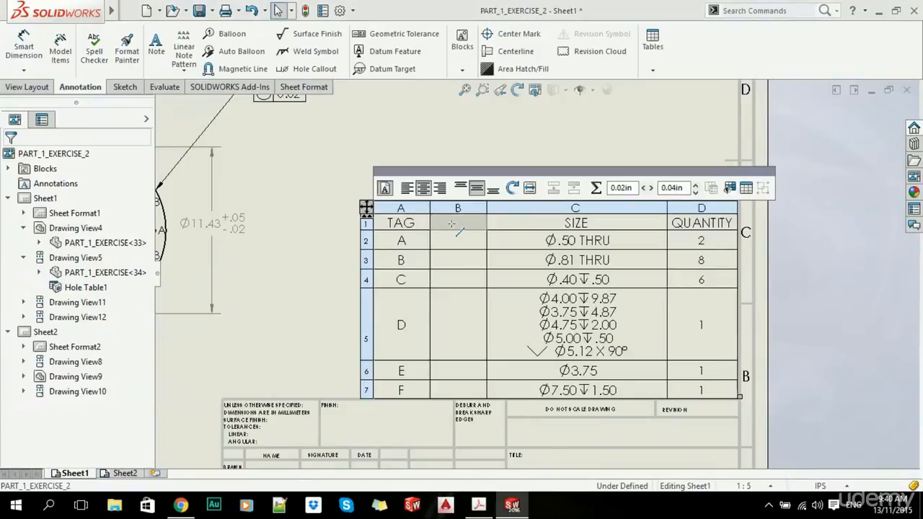
double_click(452, 223)
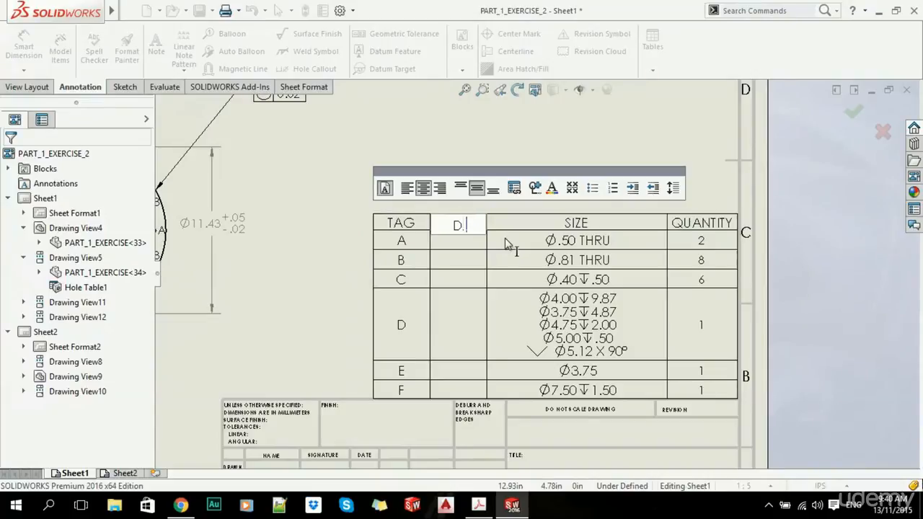
text(DESCRIPTION)
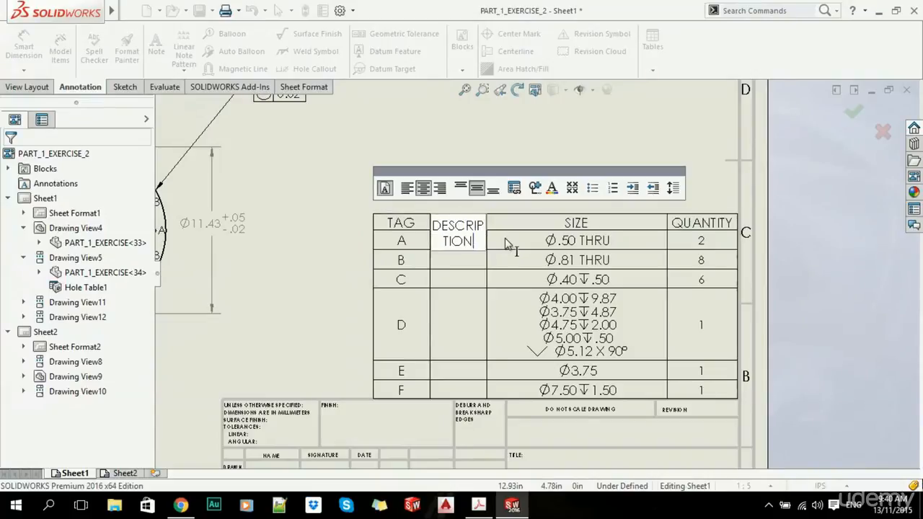
click(809, 269)
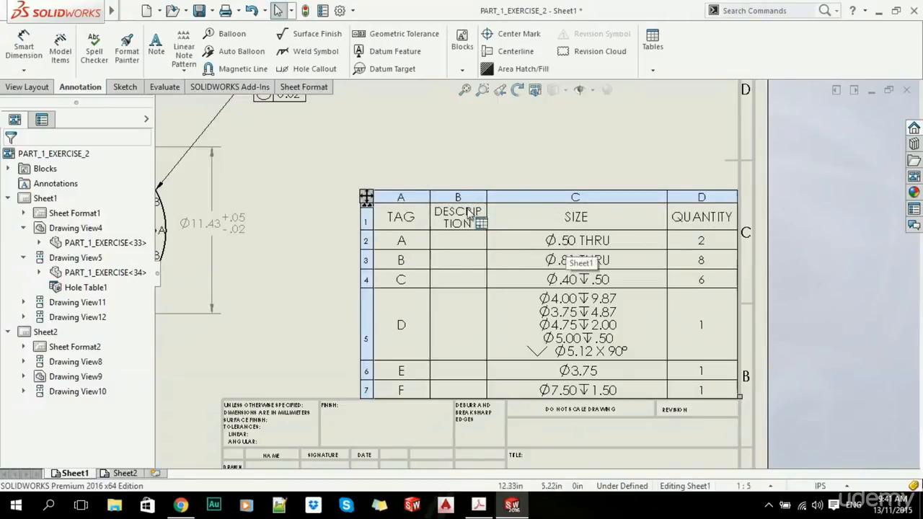
Widen the DESCRIPTION column until its header fits on one line and shift the table back inside the sheet border
mouse_move(430, 214)
mouse_down()
mouse_move(408, 214)
mouse_move(431, 214)
mouse_up()
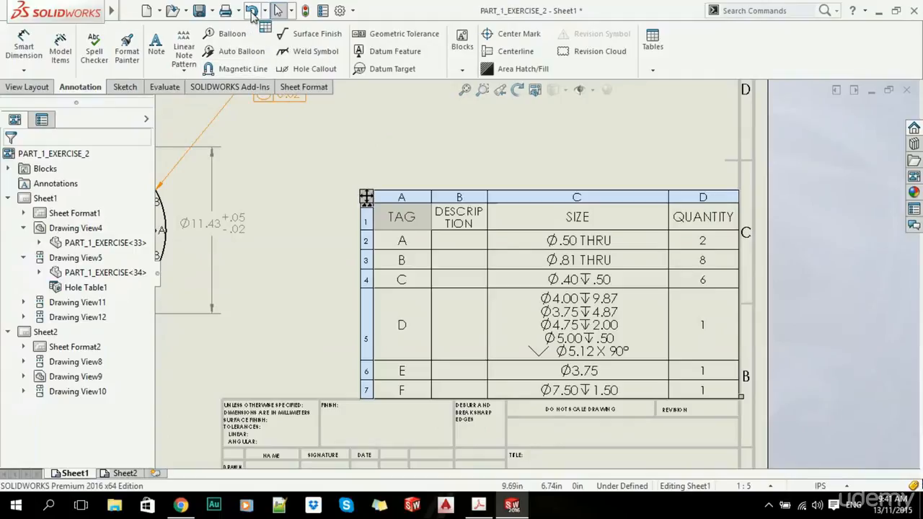
click(253, 15)
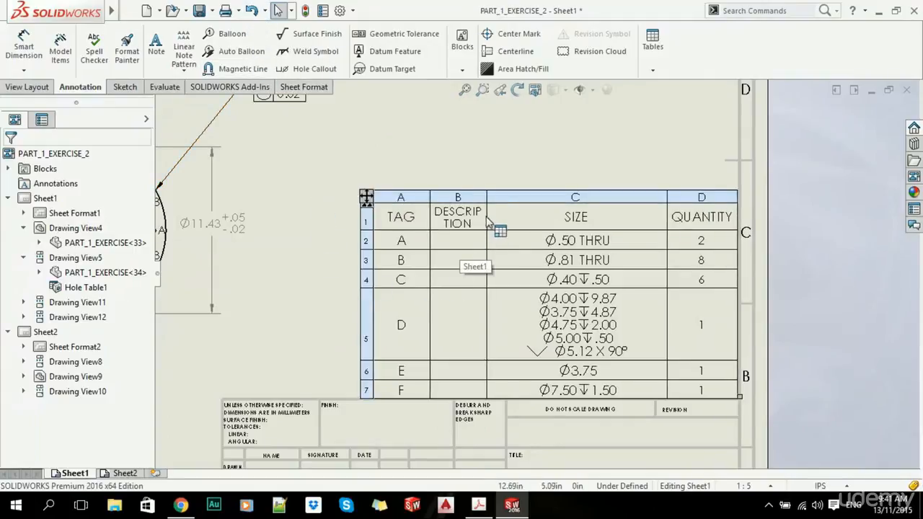
drag(488, 222, 522, 216)
click(522, 216)
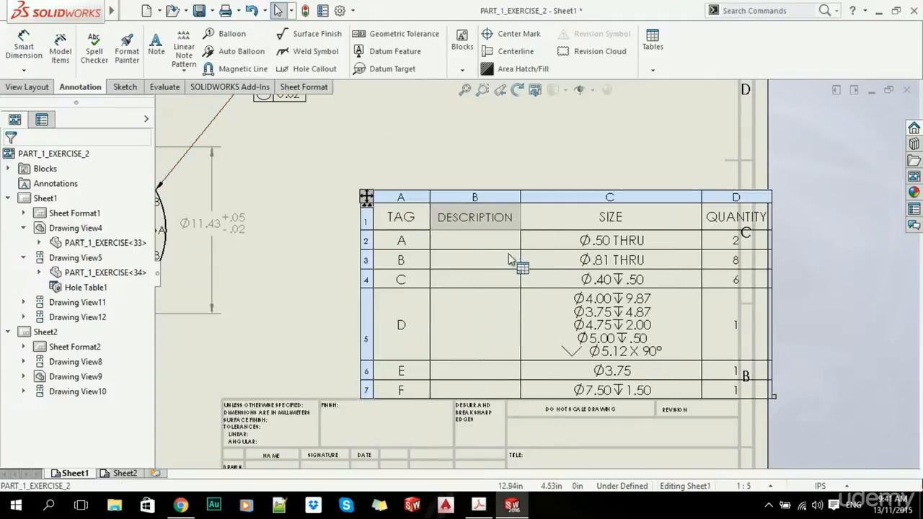
drag(367, 196, 334, 196)
click(802, 310)
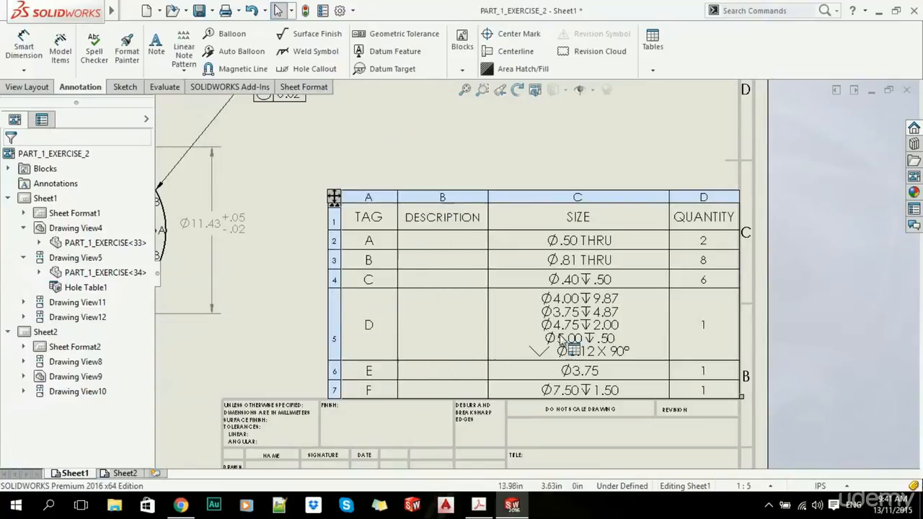
click(354, 206)
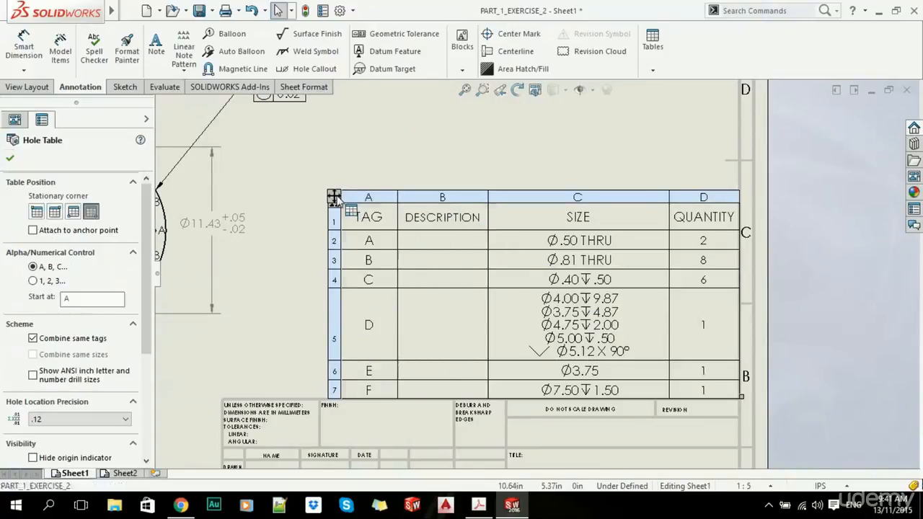
right_click(355, 206)
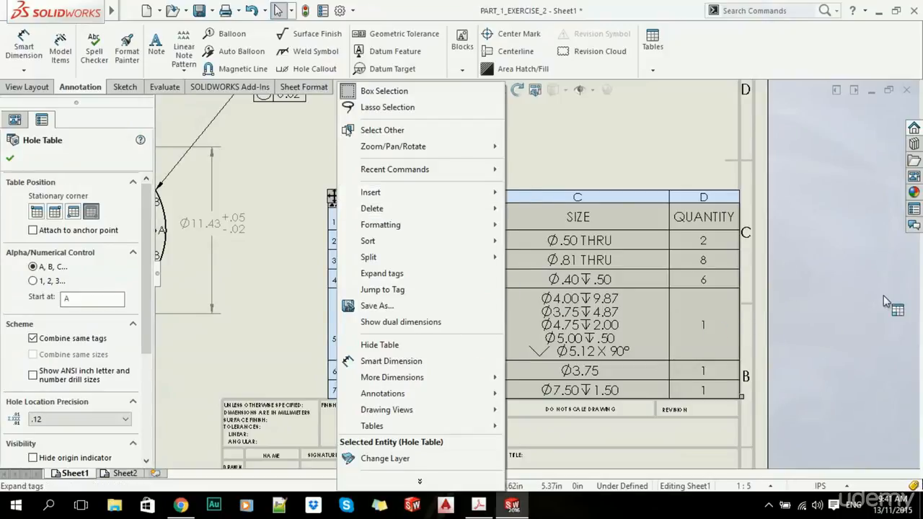
click(858, 281)
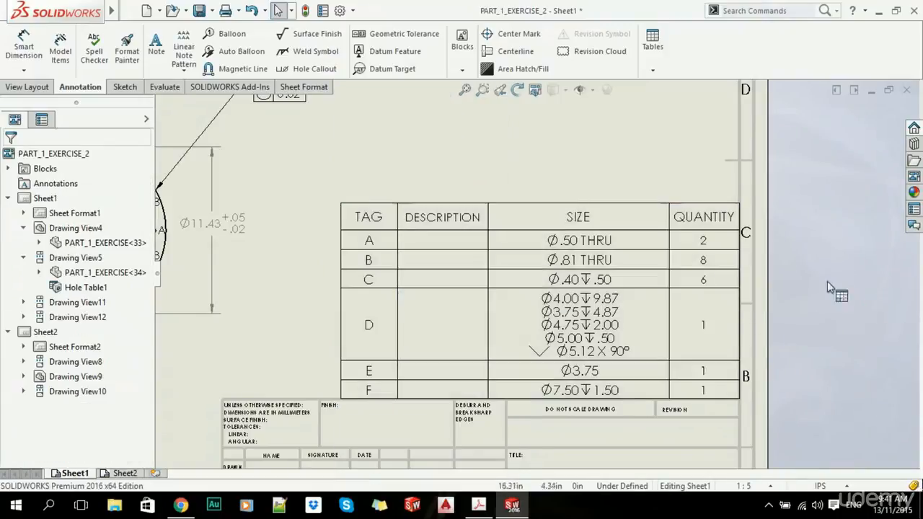
Clear the DESCRIPTION header text from the column between TAG and SIZE
click(441, 199)
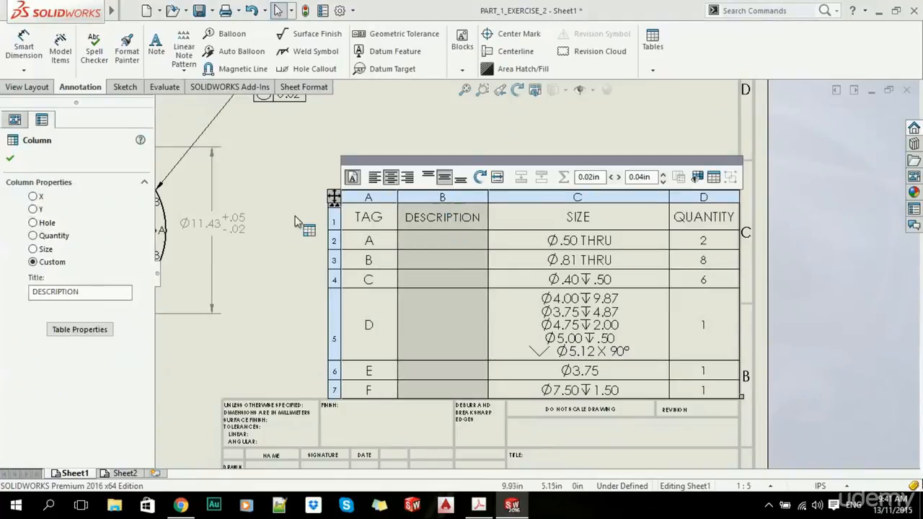
click(269, 209)
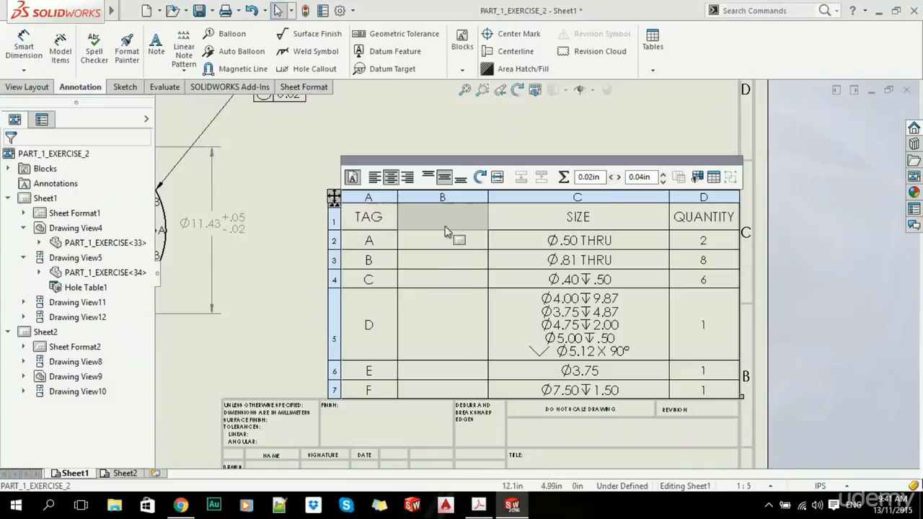
Delete the empty column between TAG and SIZE from the hole table
scroll(450, 234, up, 2)
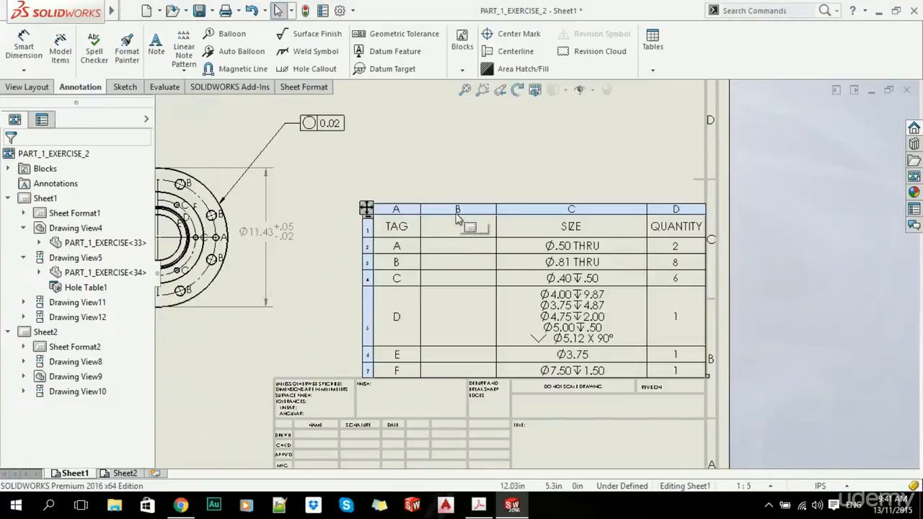
click(453, 209)
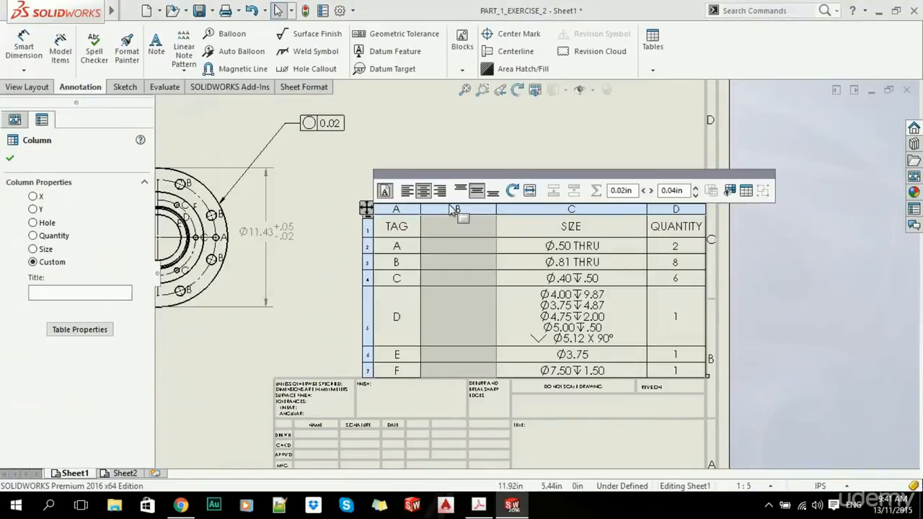
right_click(452, 210)
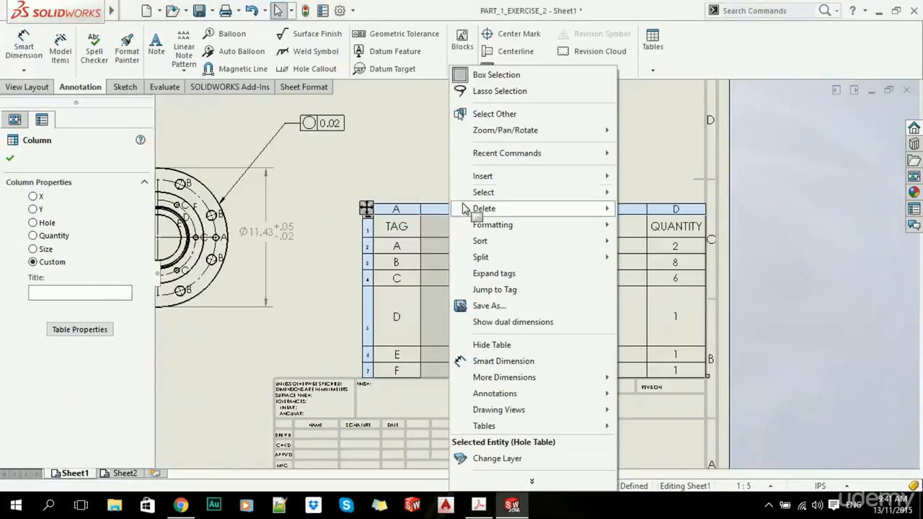
mouse_move(538, 212)
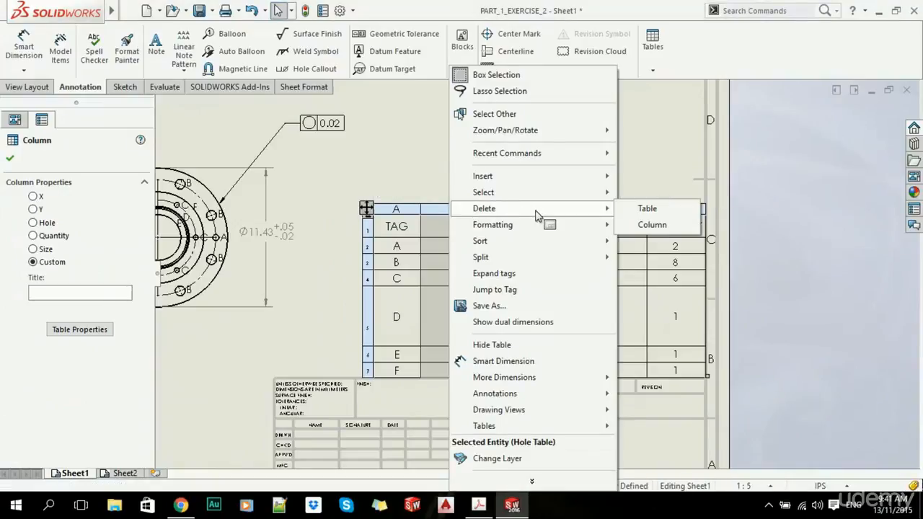
click(665, 229)
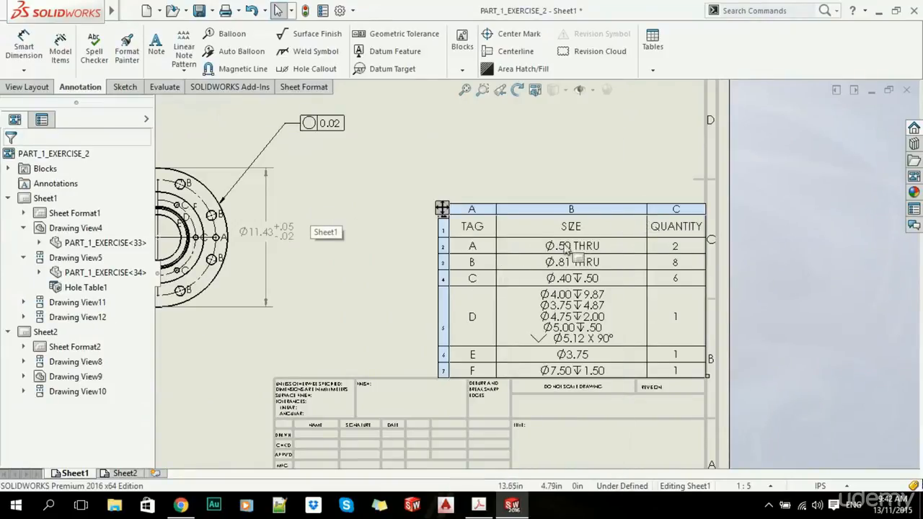
Show the table types that can be inserted into the drawing
scroll(568, 249, up, 1)
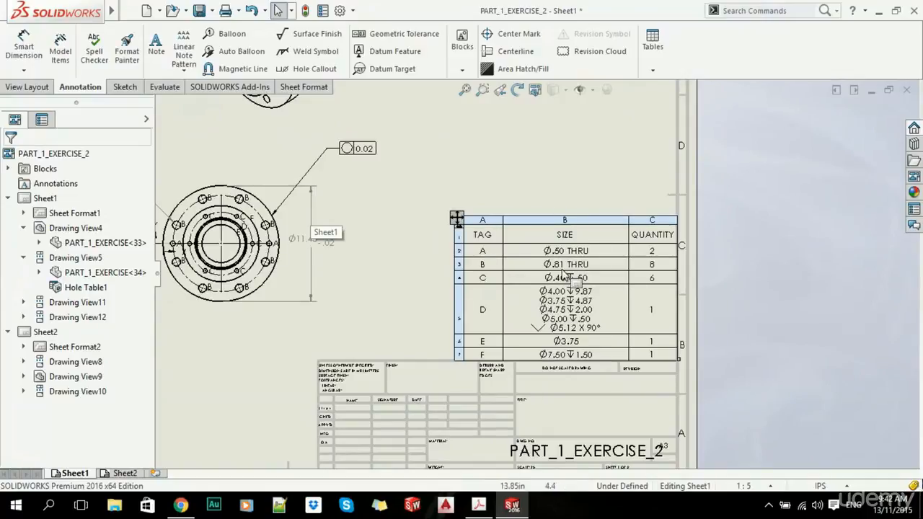
click(645, 61)
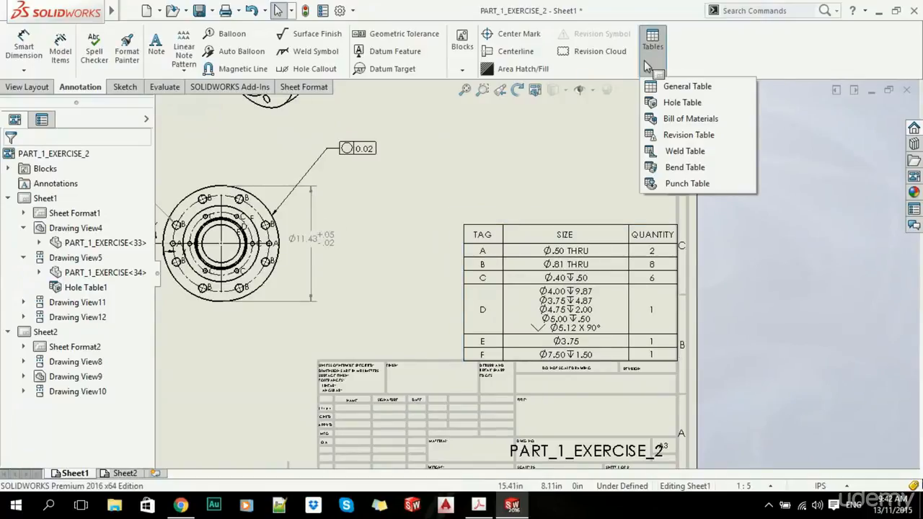